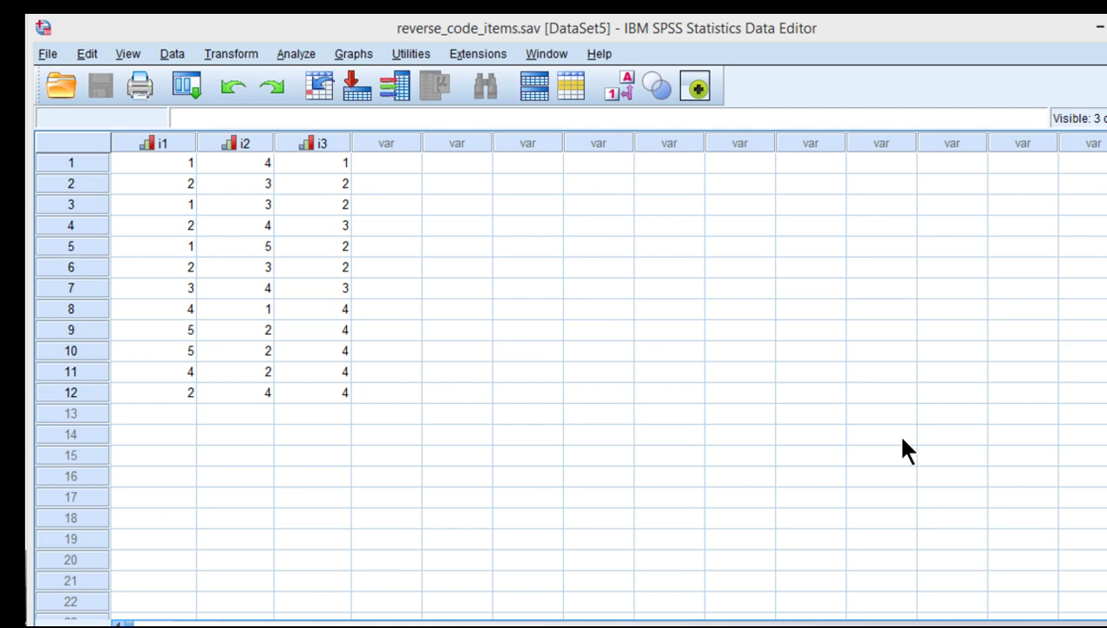
Choose i1 and i3 as the variables to recode into themselves.
{"action": "left_click", "coordinate": [166, 170]}
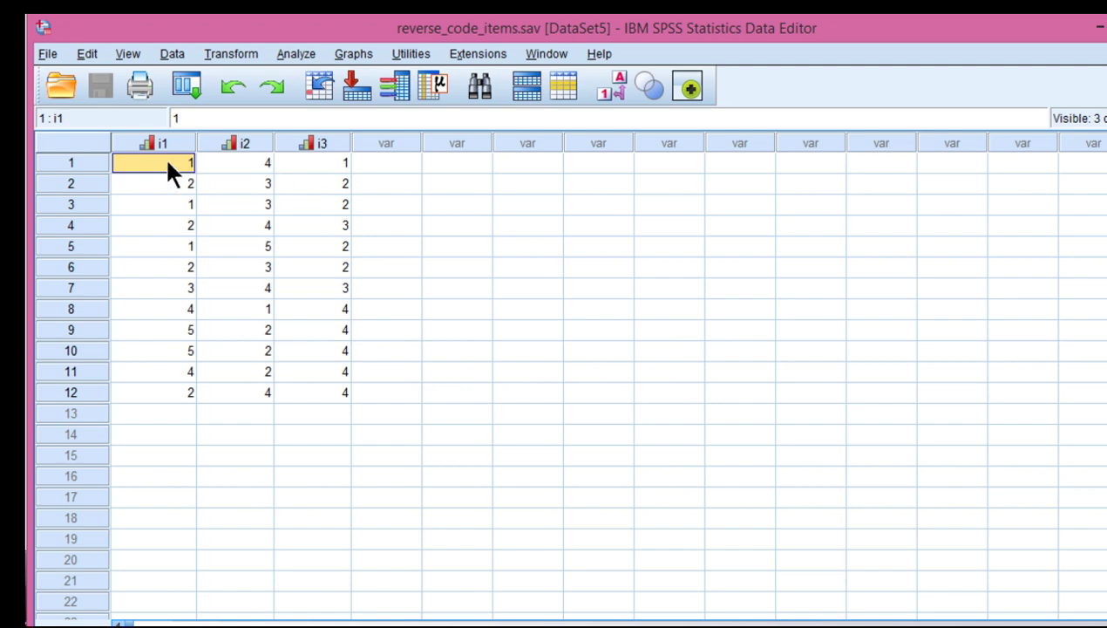
{"action": "left_click", "coordinate": [335, 165]}
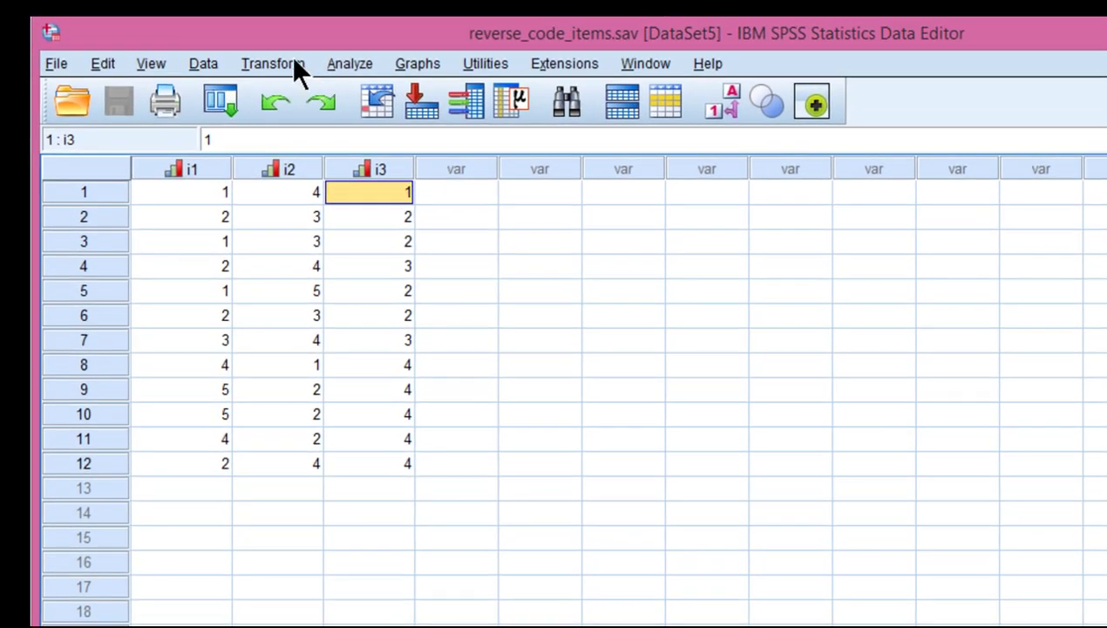
{"action": "left_click", "coordinate": [292, 63]}
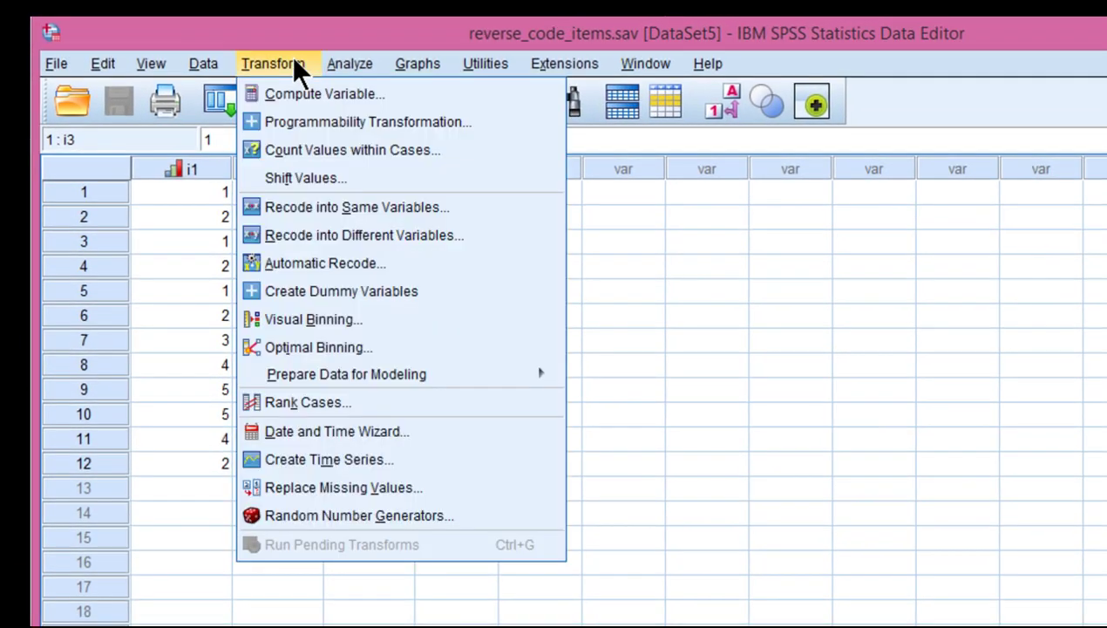
{"action": "left_click", "coordinate": [329, 212]}
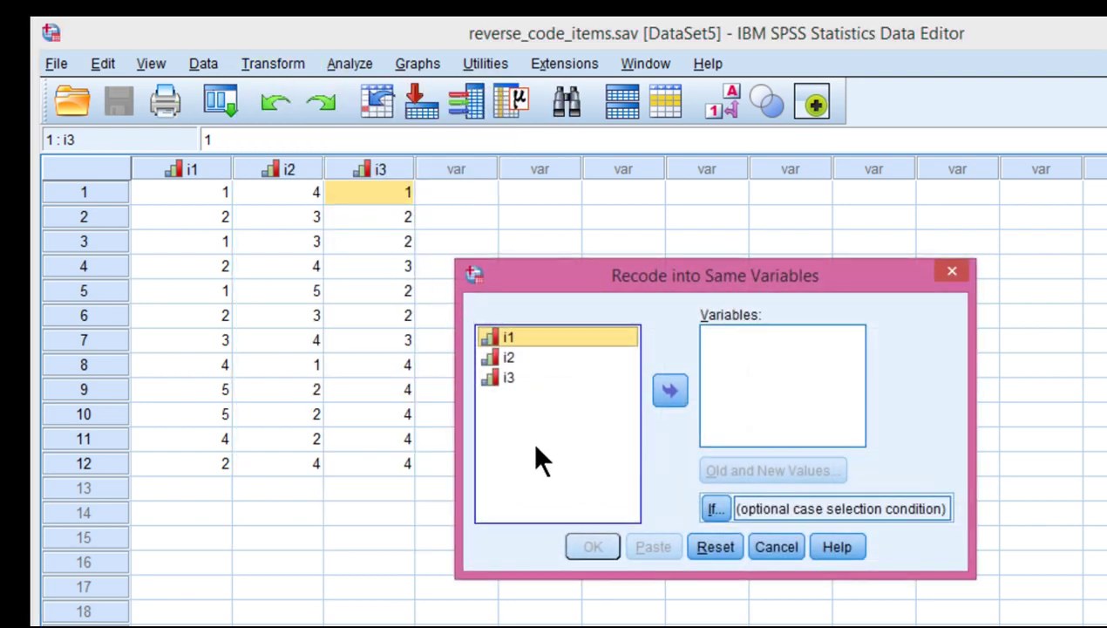
{"action": "left_click", "coordinate": [669, 390]}
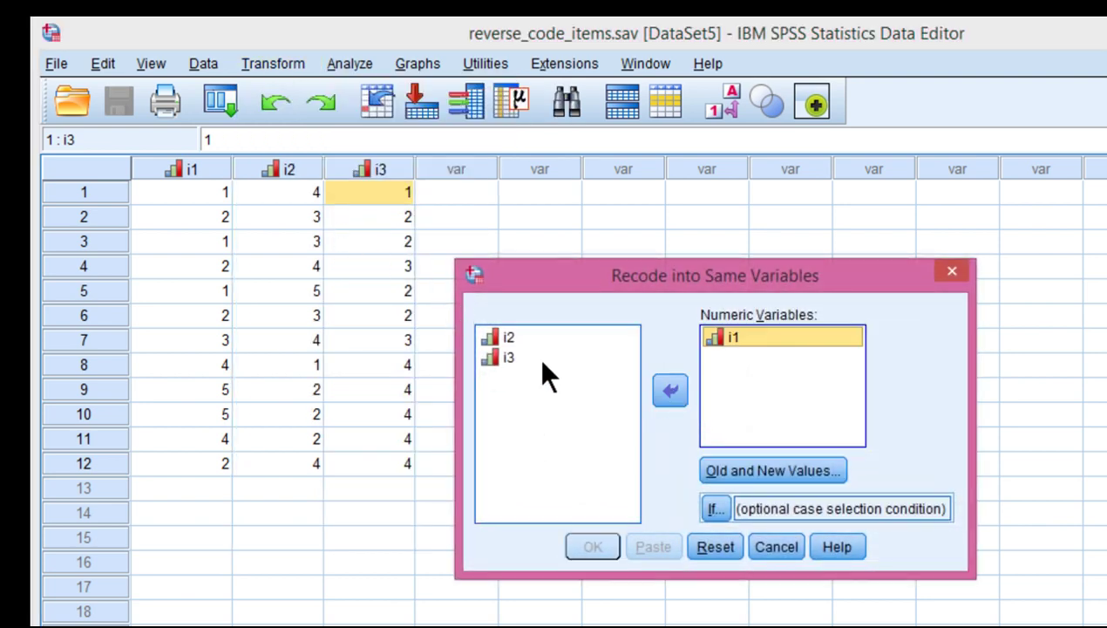
{"action": "left_click", "coordinate": [575, 358]}
{"action": "left_click", "coordinate": [669, 392]}
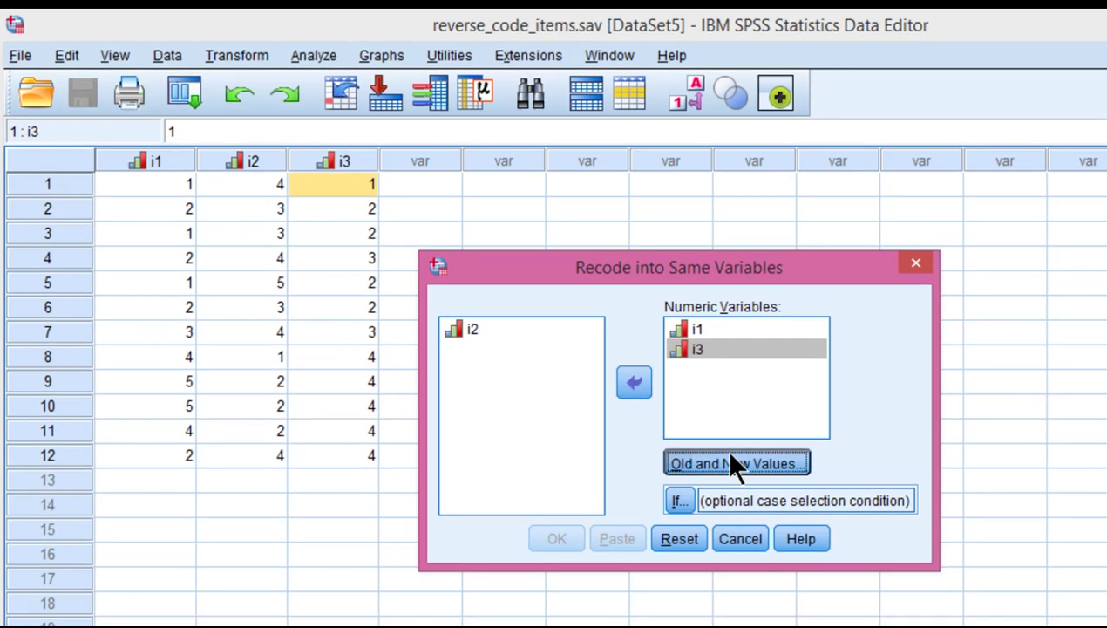
{"action": "left_click", "coordinate": [772, 470]}
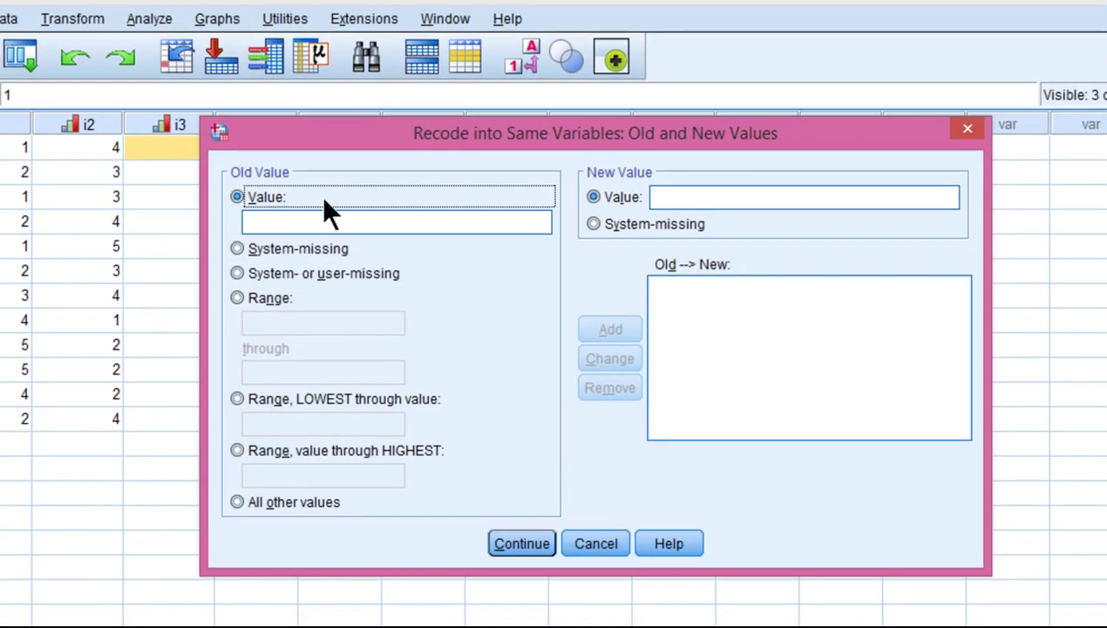
Enter the old-to-new value mappings 1→5, 2→4 and 3→3.
{"action": "left_click", "coordinate": [319, 221]}
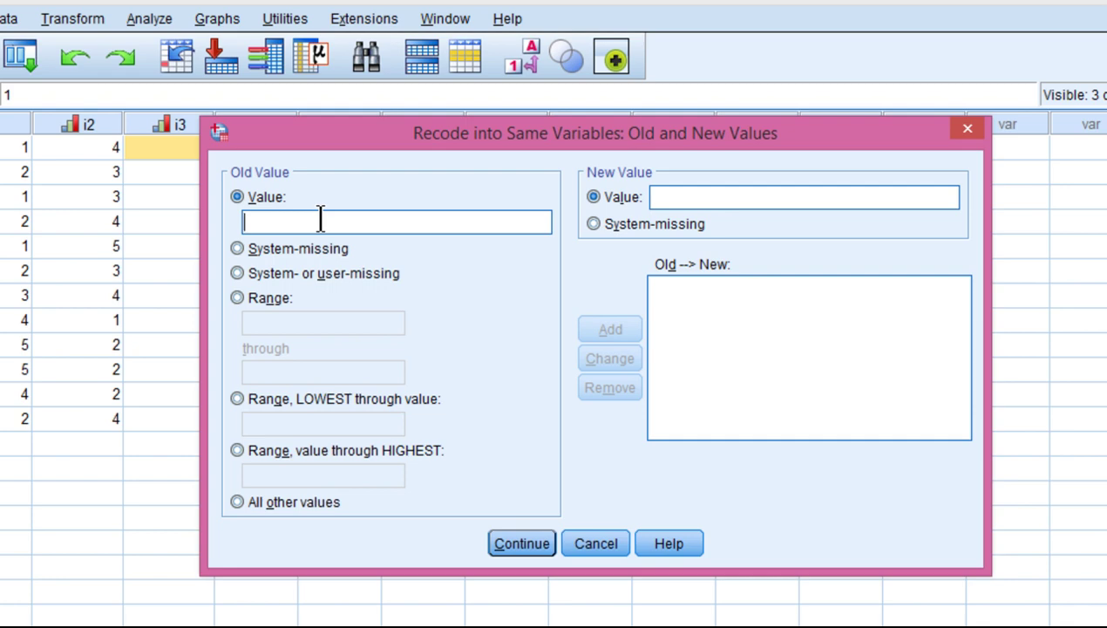
{"action": "type", "text": "1"}
{"action": "left_click", "coordinate": [725, 197]}
{"action": "type", "text": "5"}
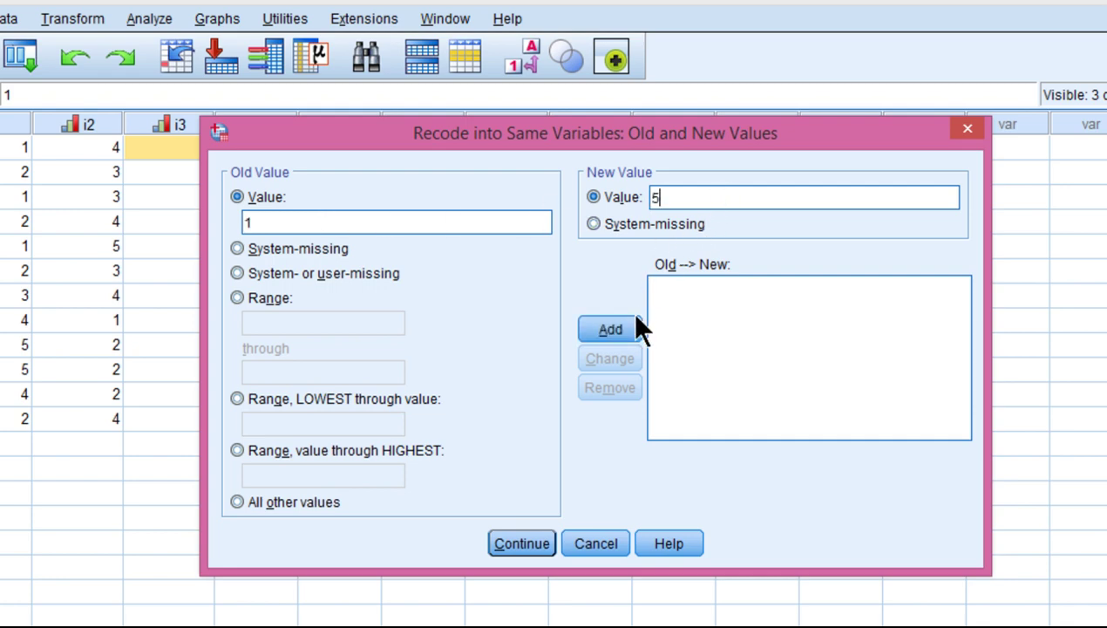
{"action": "left_click", "coordinate": [610, 329]}
{"action": "left_click", "coordinate": [377, 224]}
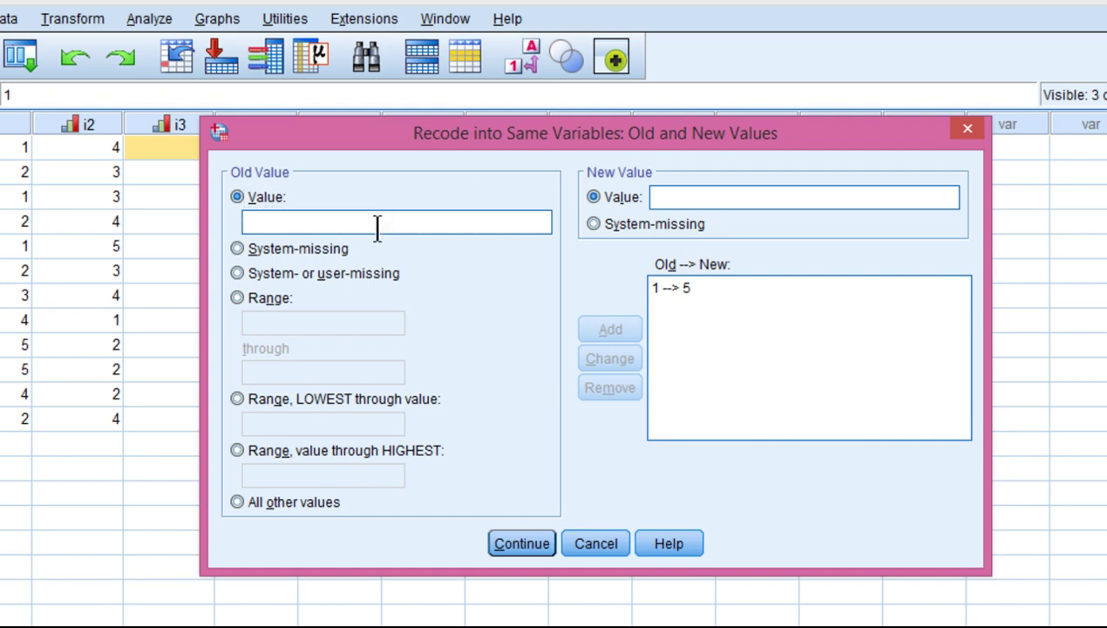
{"action": "type", "text": "2"}
{"action": "left_click", "coordinate": [741, 197]}
{"action": "type", "text": "4"}
{"action": "left_click", "coordinate": [610, 330]}
{"action": "left_click", "coordinate": [426, 218]}
{"action": "type", "text": "3"}
{"action": "left_click", "coordinate": [738, 198]}
{"action": "type", "text": "3"}
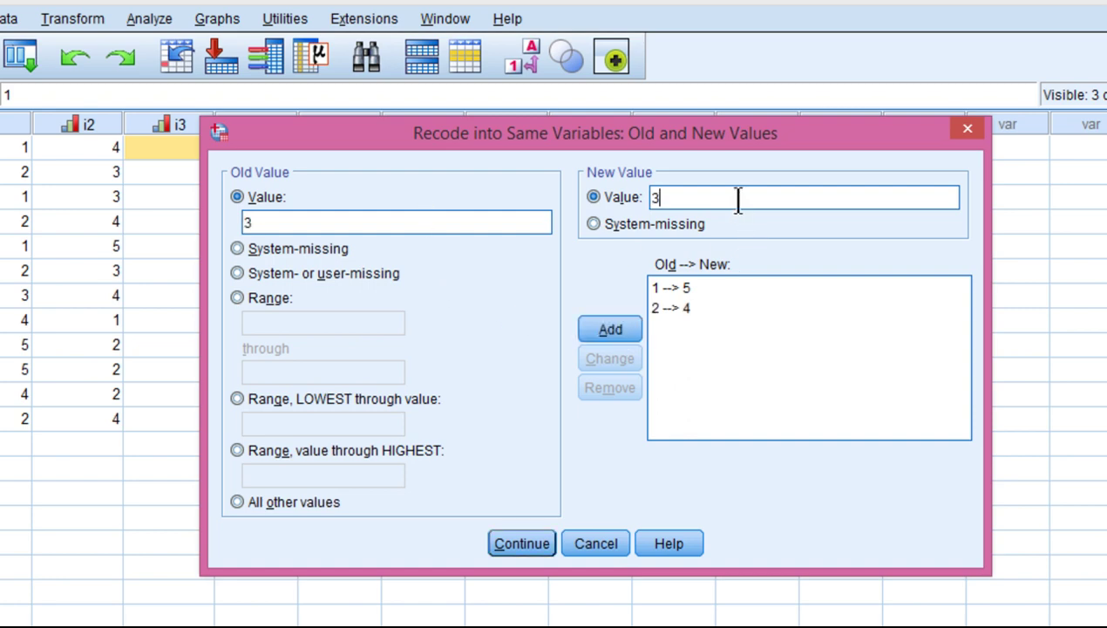
{"action": "left_click", "coordinate": [611, 330]}
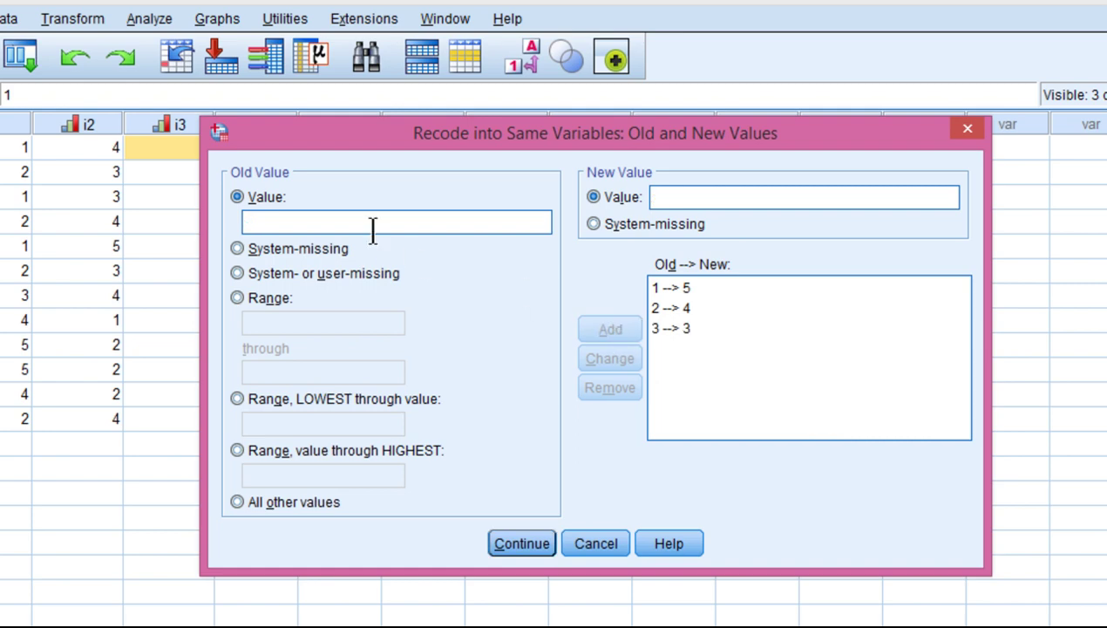
Add the mappings 4→2 and 5→1 and confirm the value list.
{"action": "left_click", "coordinate": [372, 228]}
{"action": "type", "text": "4"}
{"action": "left_click", "coordinate": [689, 192]}
{"action": "type", "text": "2"}
{"action": "left_click", "coordinate": [615, 328]}
{"action": "left_click", "coordinate": [382, 224]}
{"action": "type", "text": "5"}
{"action": "left_click", "coordinate": [693, 195]}
{"action": "type", "text": "1"}
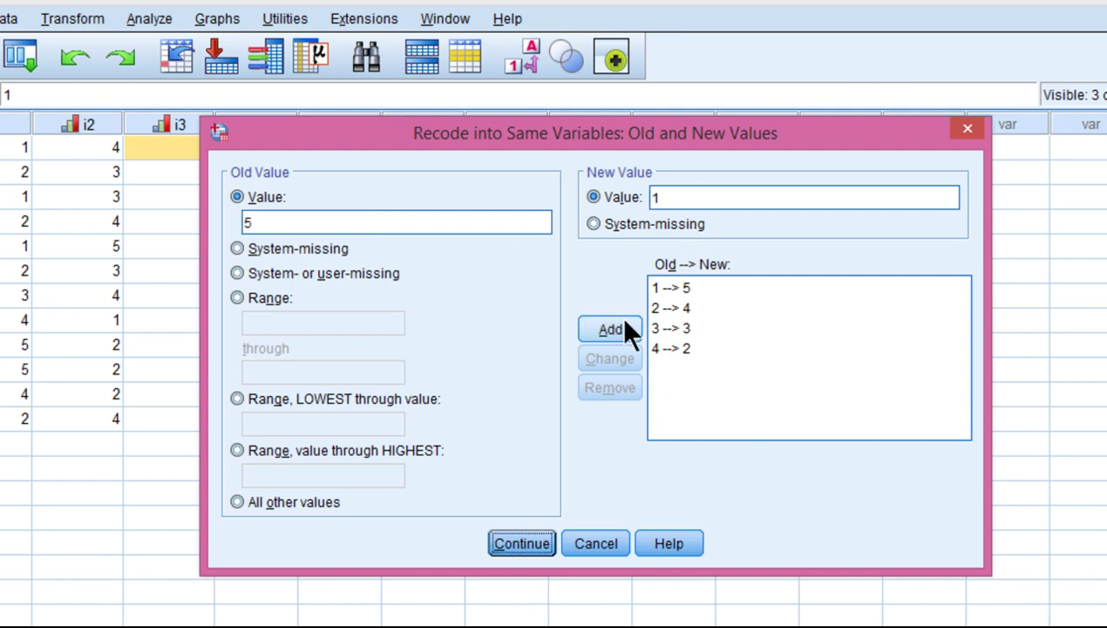
{"action": "left_click", "coordinate": [617, 328]}
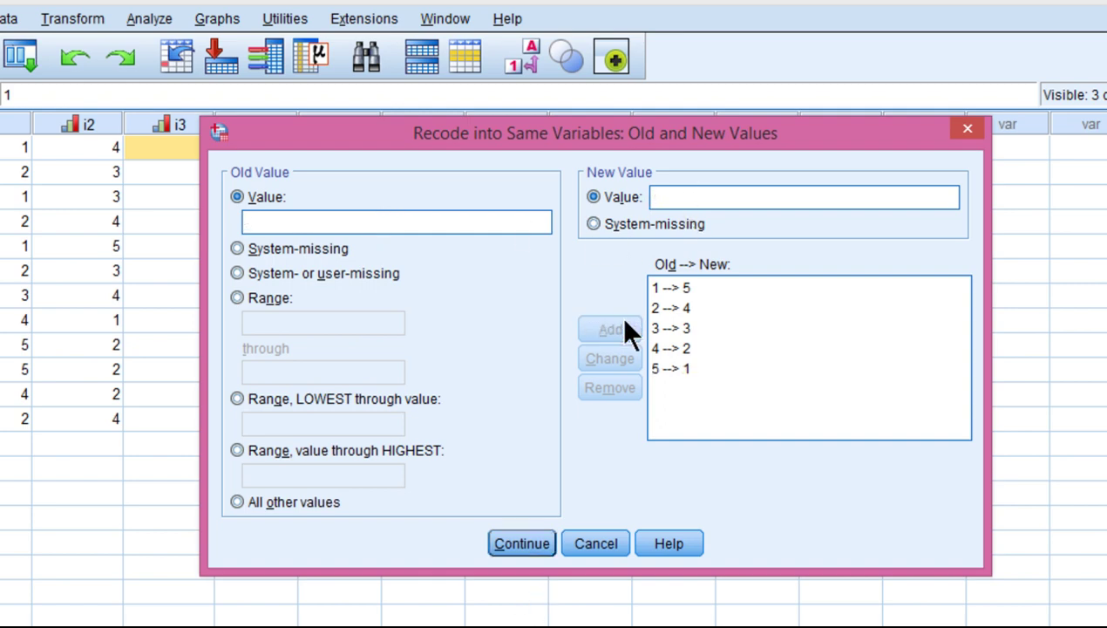
{"action": "left_click", "coordinate": [534, 539]}
Apply the reversal, then run reliability on i1, i2, i3 with inter-item correlations (alpha .880).
{"action": "left_click", "coordinate": [387, 500]}
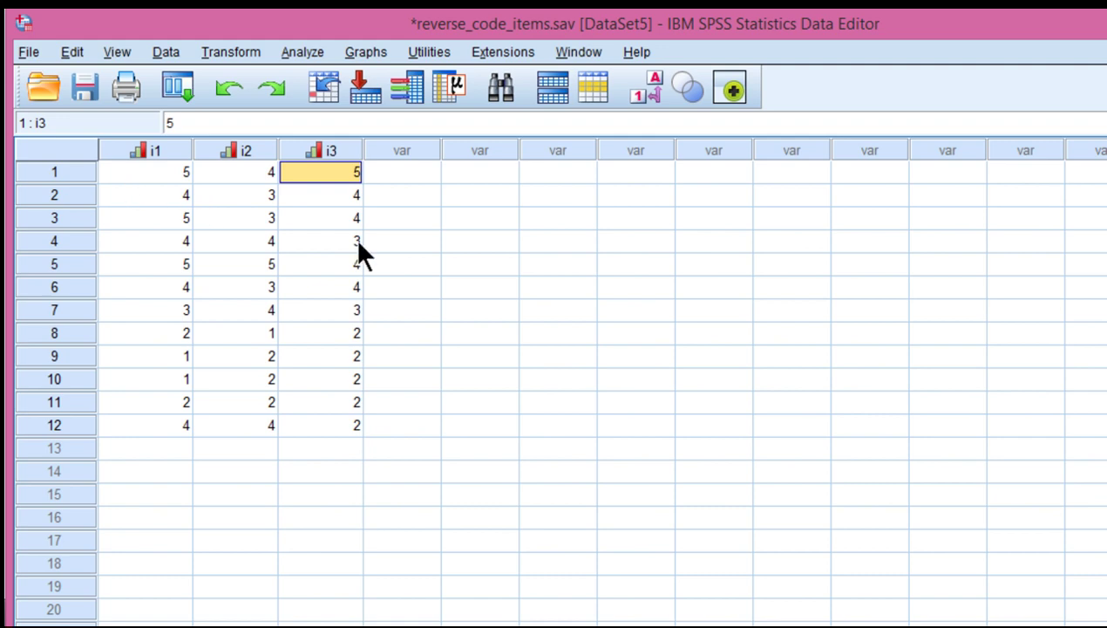
{"action": "left_click", "coordinate": [307, 50]}
{"action": "mouse_move", "coordinate": [322, 416]}
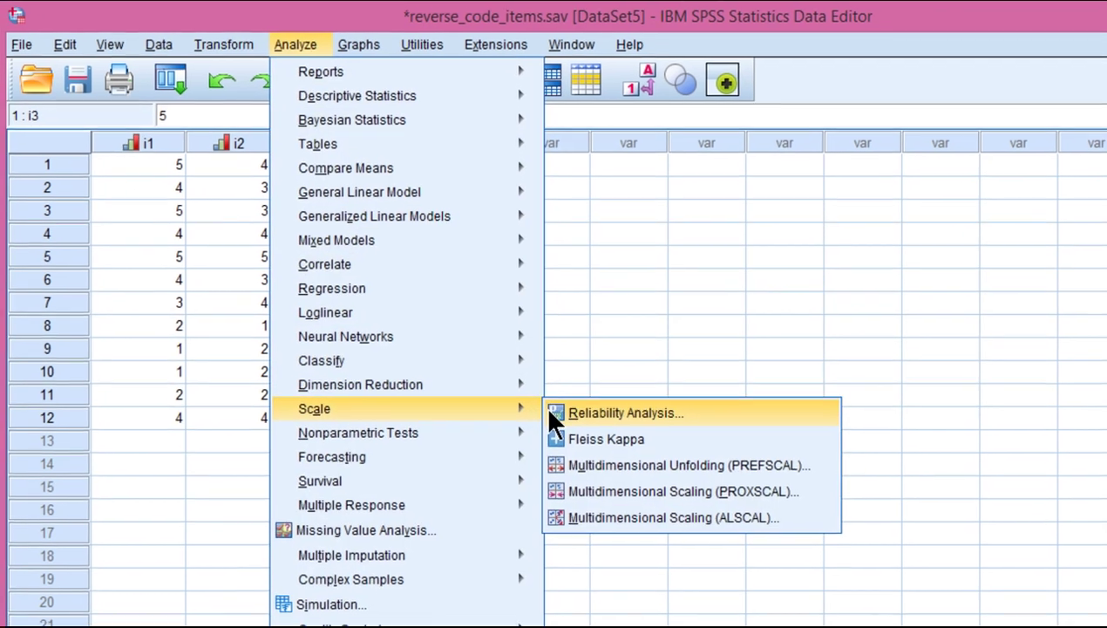
{"action": "left_click", "coordinate": [567, 419]}
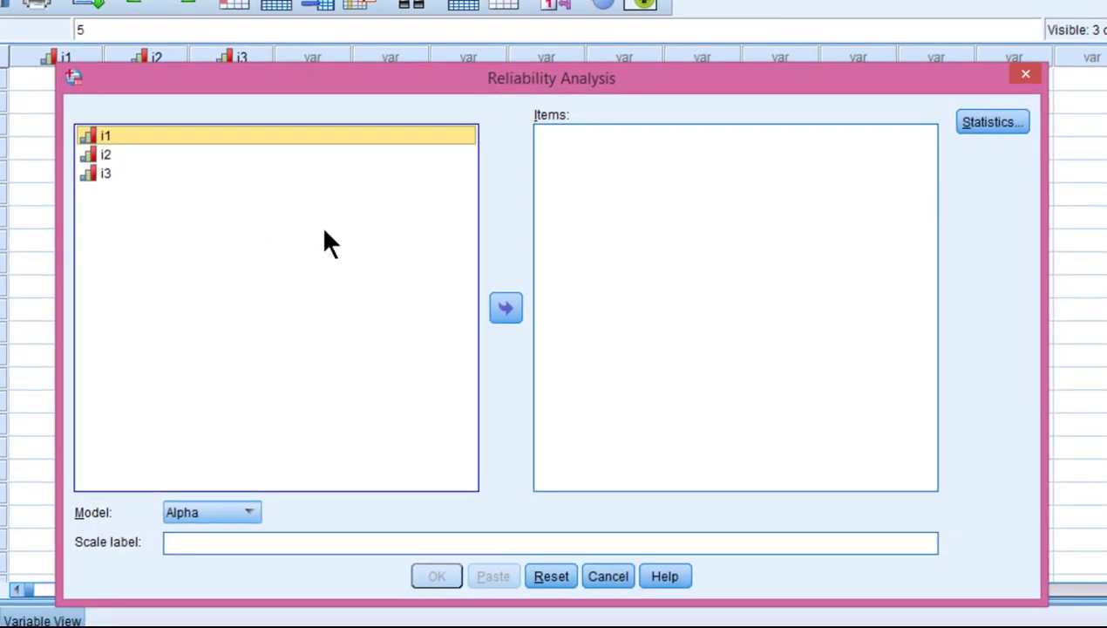
{"action": "key", "text": "ctrl+a"}
{"action": "left_click", "coordinate": [506, 308]}
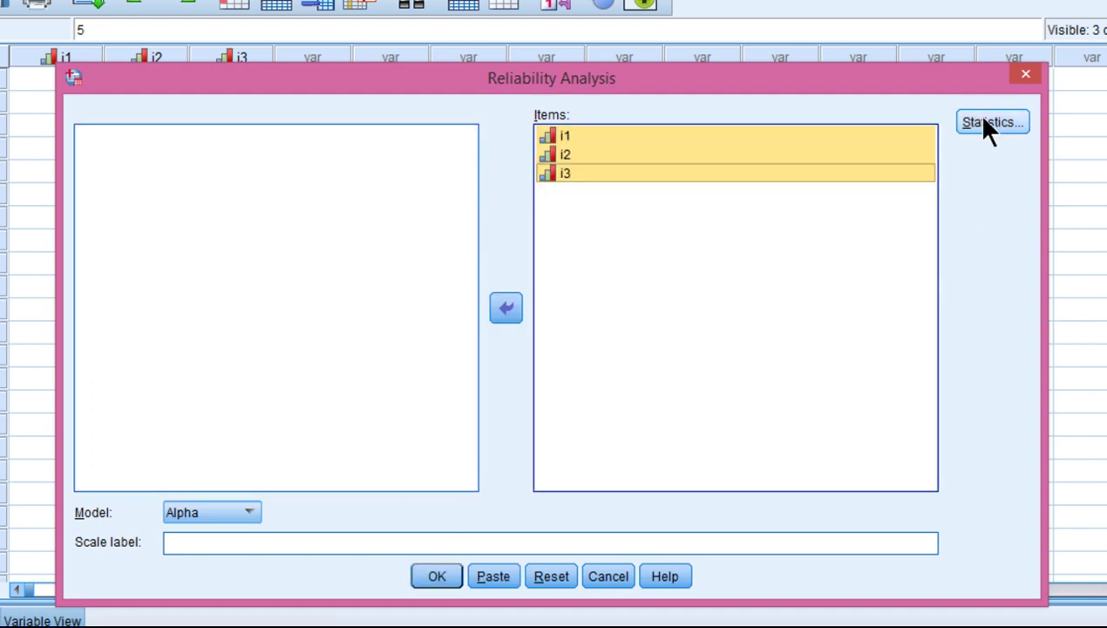
{"action": "left_click", "coordinate": [992, 122]}
{"action": "left_click", "coordinate": [775, 123]}
{"action": "left_click", "coordinate": [621, 458]}
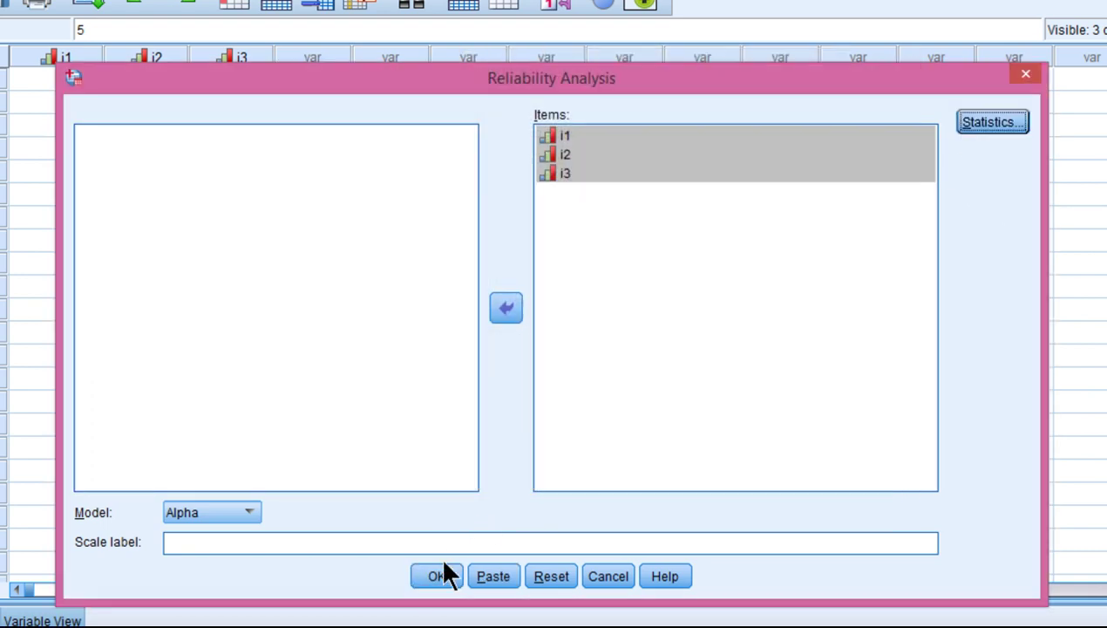
{"action": "left_click", "coordinate": [437, 575]}
Scroll through the reliability output to review the .880 alpha.
{"action": "scroll", "coordinate": [612, 290], "scroll_direction": "down", "scroll_amount": 3}
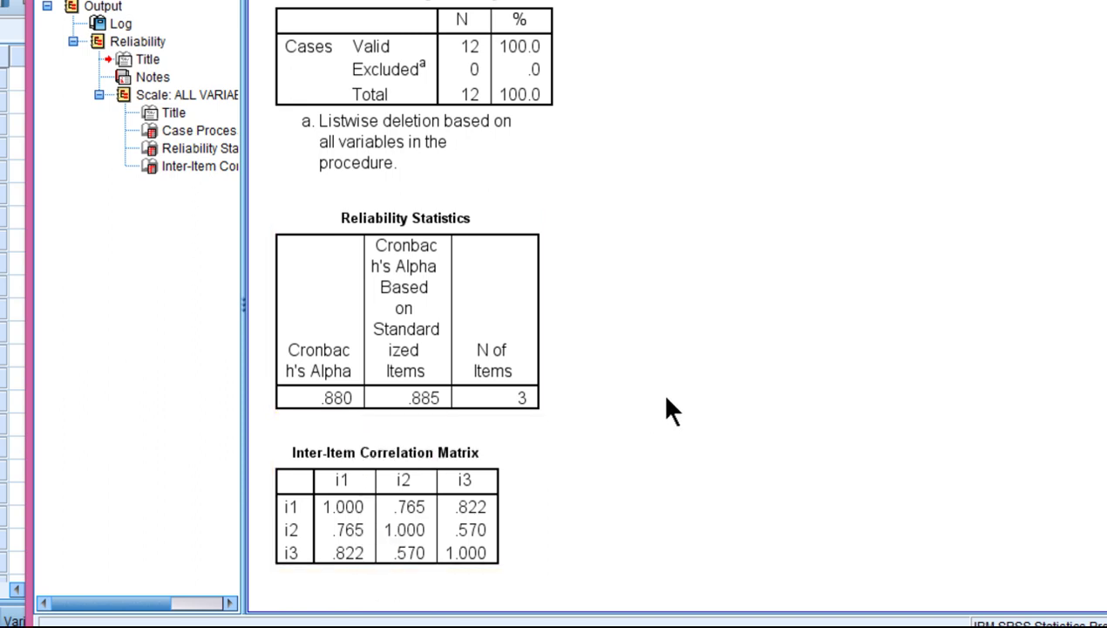
{"action": "scroll", "coordinate": [667, 410], "scroll_direction": "up", "scroll_amount": 8}
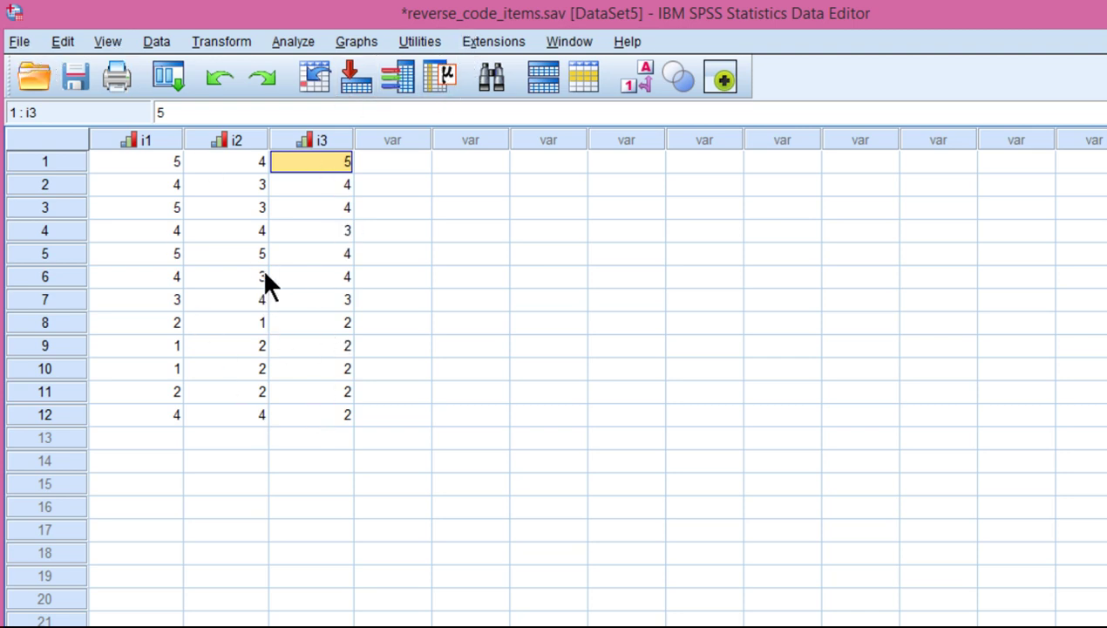
Run reliability with inter-item correlations on the unreversed i1, i2, i3, giving alpha −.648.
{"action": "left_click", "coordinate": [19, 44]}
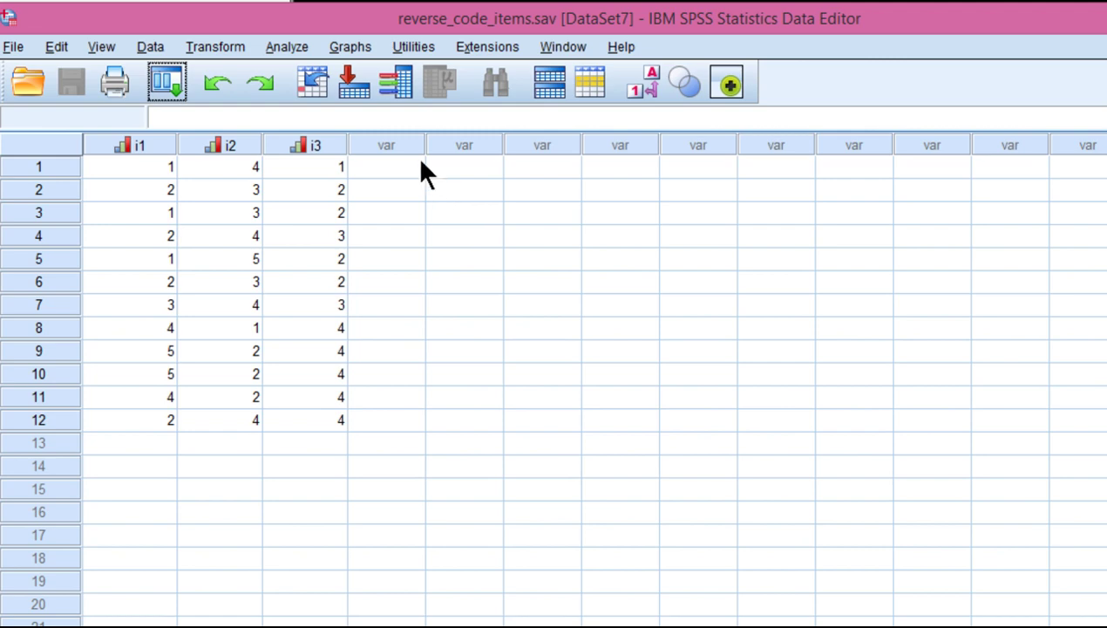
{"action": "left_click", "coordinate": [295, 45]}
{"action": "mouse_move", "coordinate": [306, 411]}
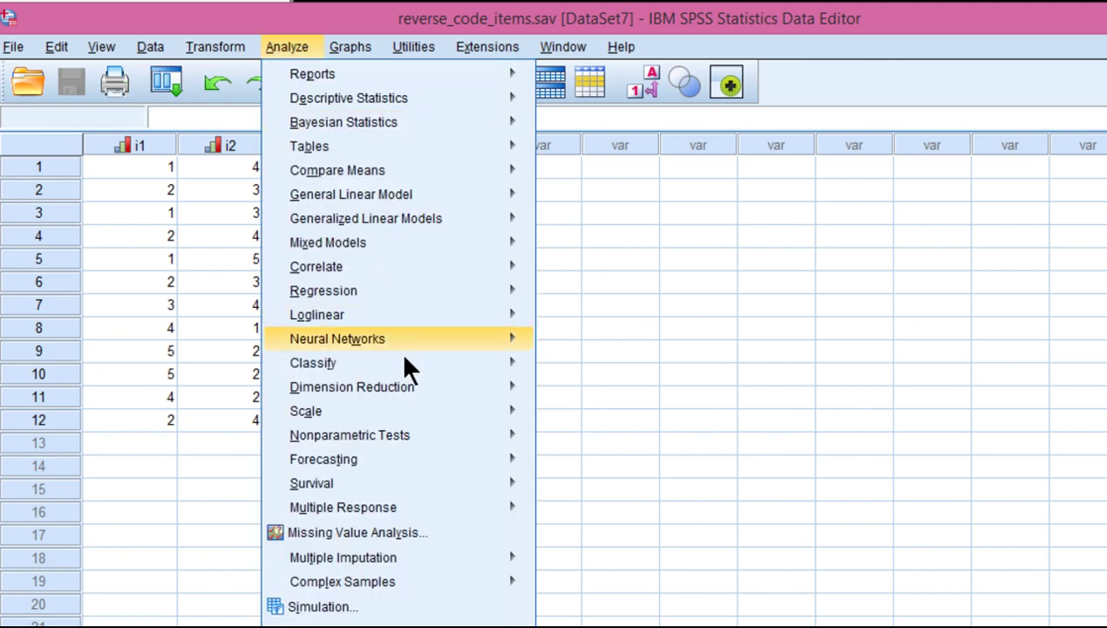
{"action": "left_click", "coordinate": [574, 416]}
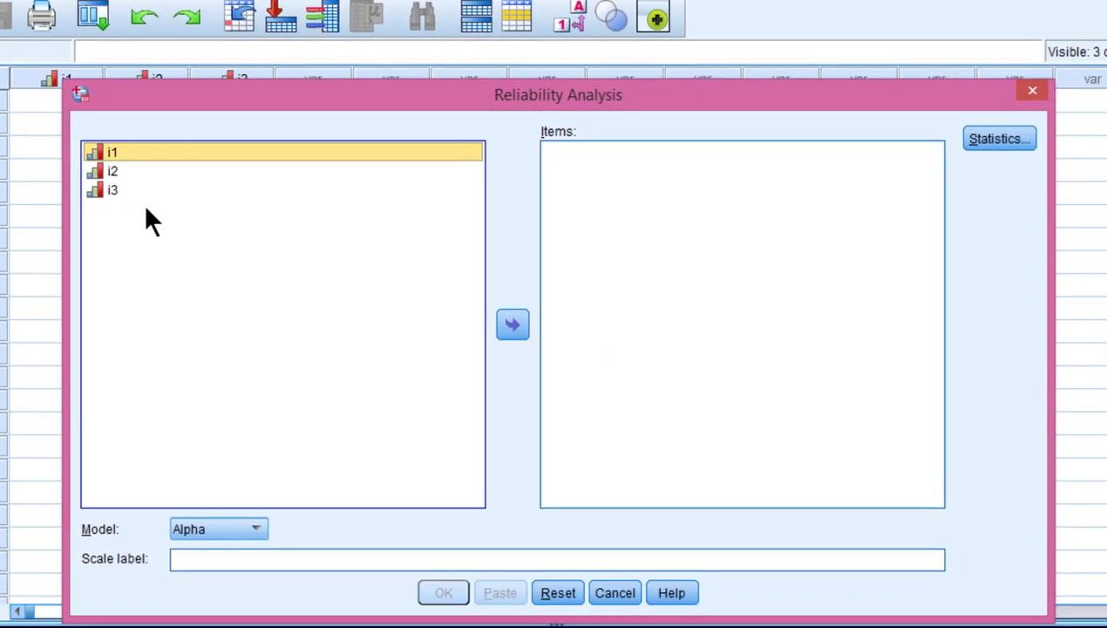
{"action": "left_click", "coordinate": [81, 177], "text": "shift"}
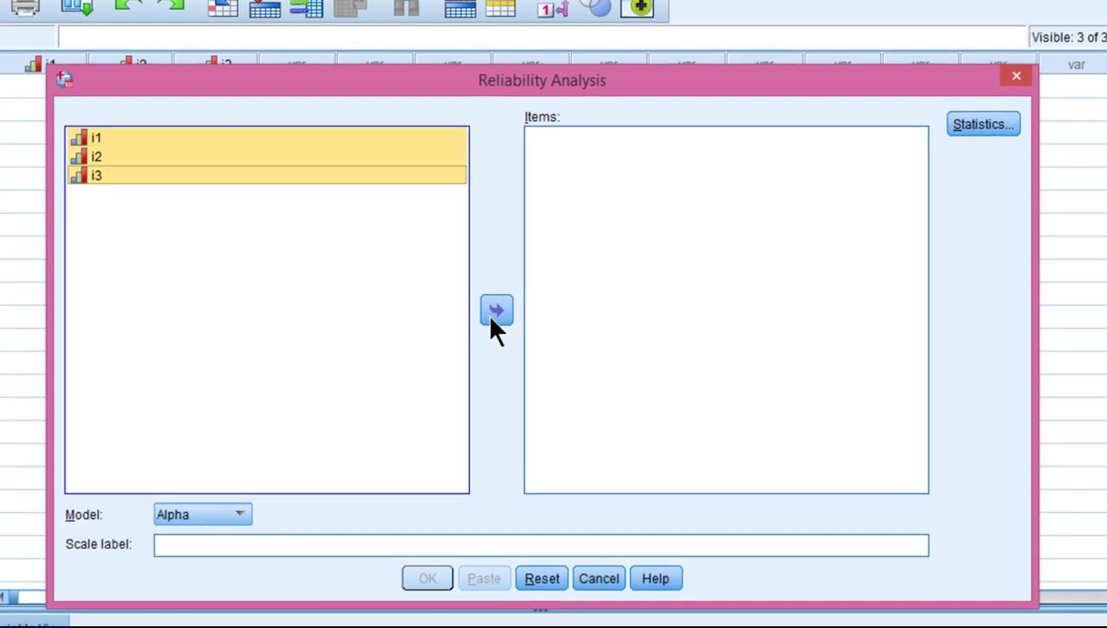
{"action": "left_click", "coordinate": [495, 313]}
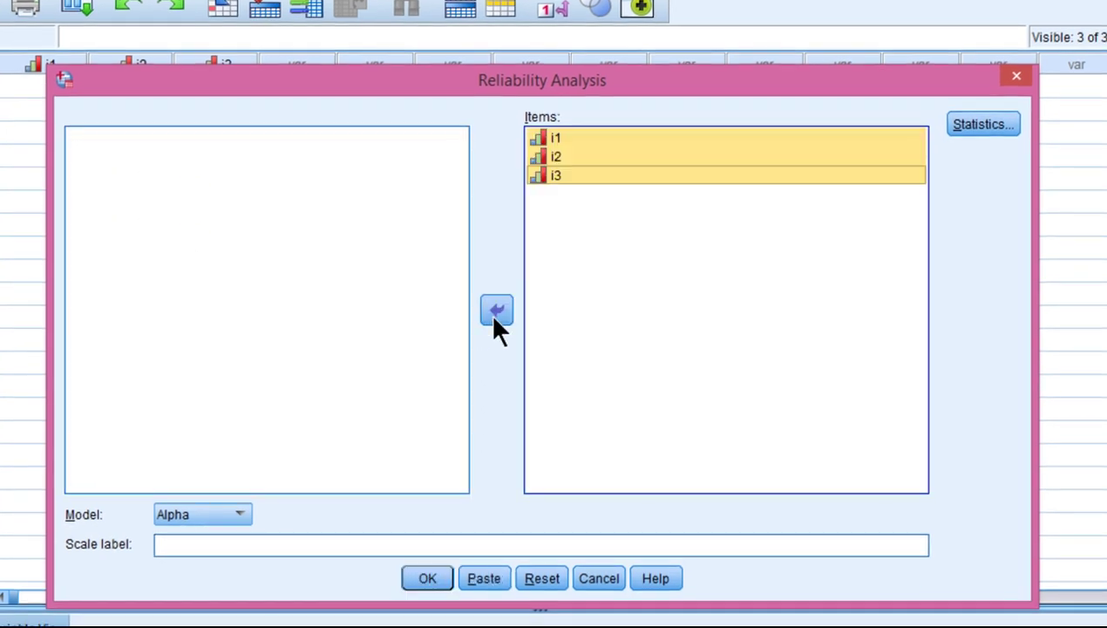
{"action": "left_click", "coordinate": [965, 127]}
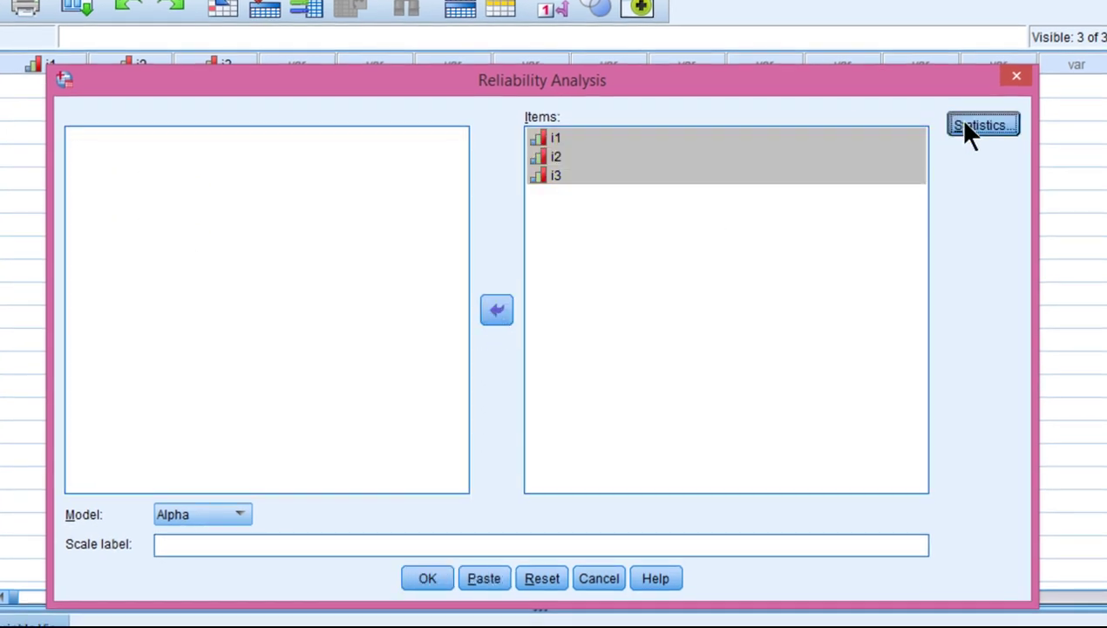
{"action": "left_click", "coordinate": [765, 125]}
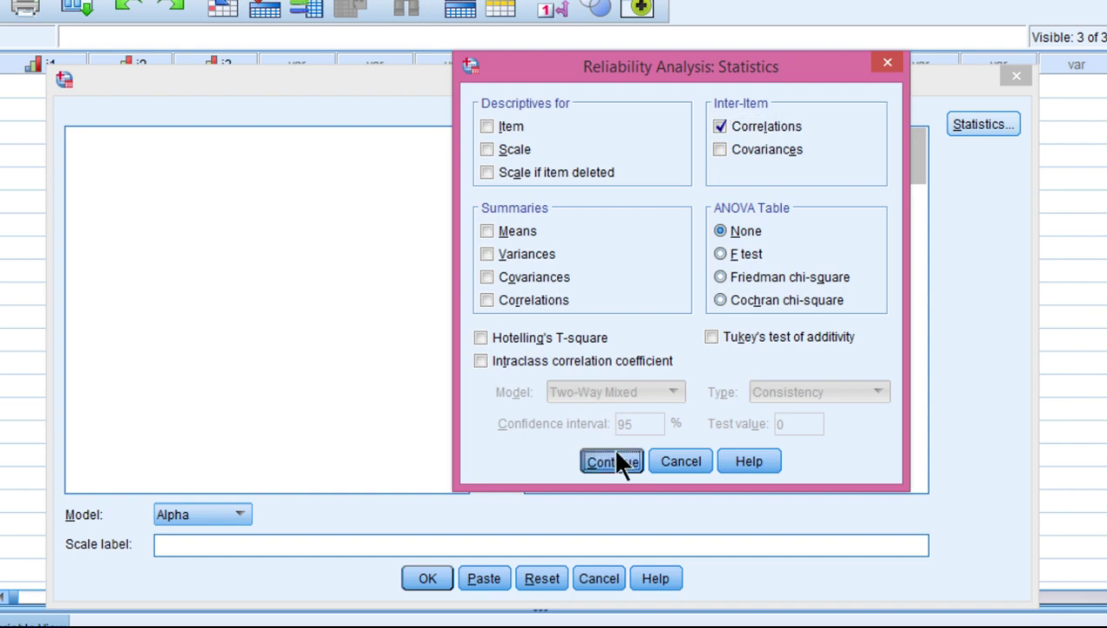
{"action": "left_click", "coordinate": [614, 462]}
{"action": "left_click", "coordinate": [431, 579]}
{"action": "scroll", "coordinate": [684, 384], "scroll_direction": "down", "scroll_amount": 3}
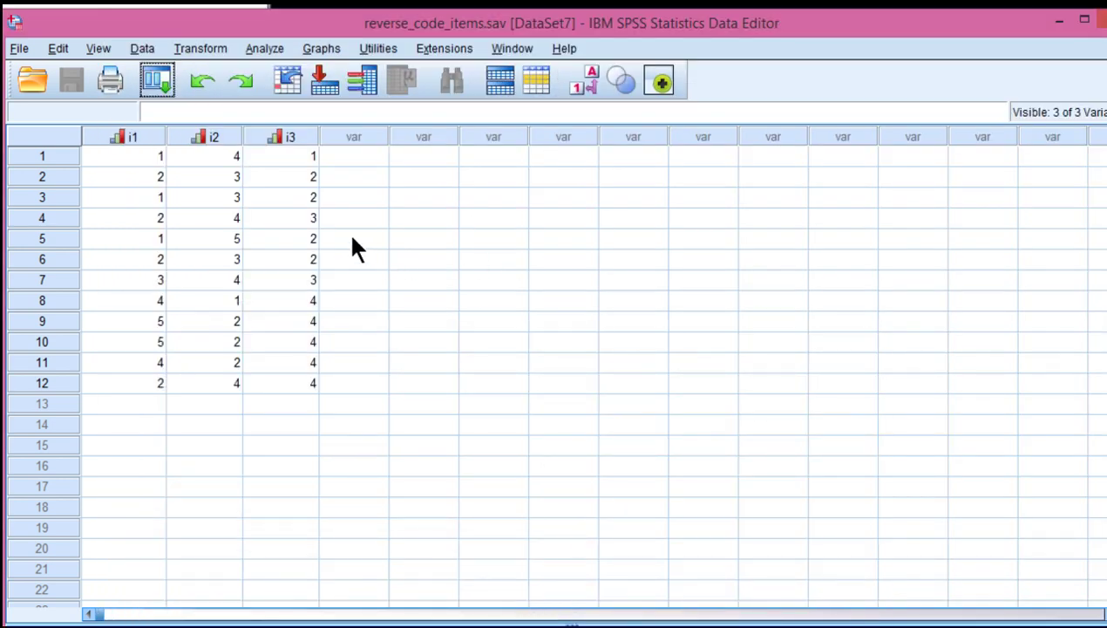
Put i1 and i3 into Recode into Different Variables.
{"action": "left_click", "coordinate": [202, 49]}
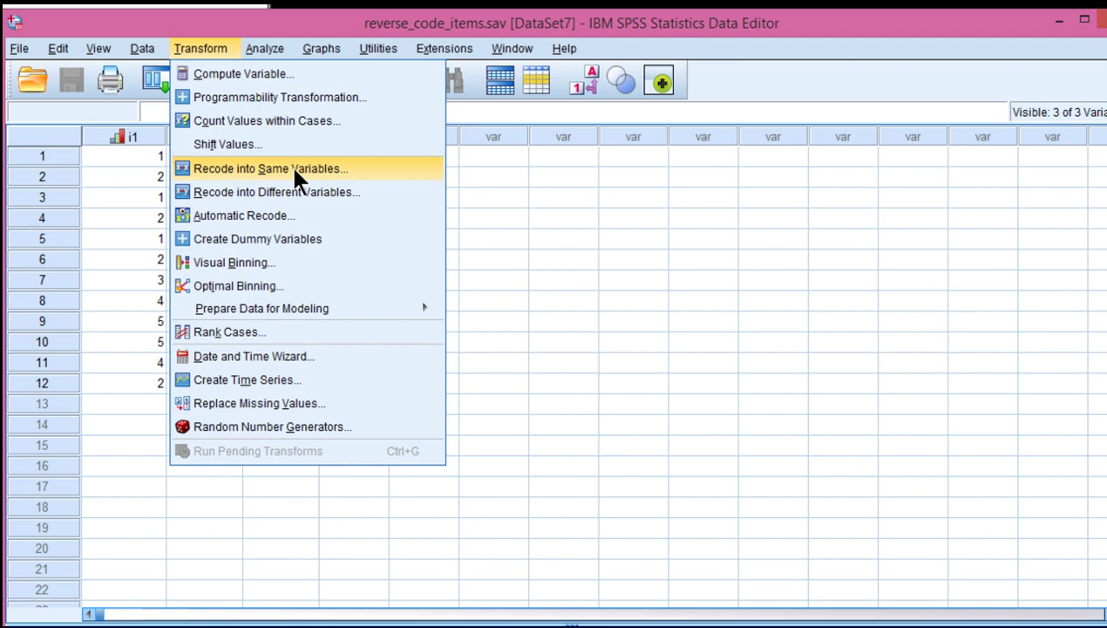
{"action": "left_click", "coordinate": [276, 193]}
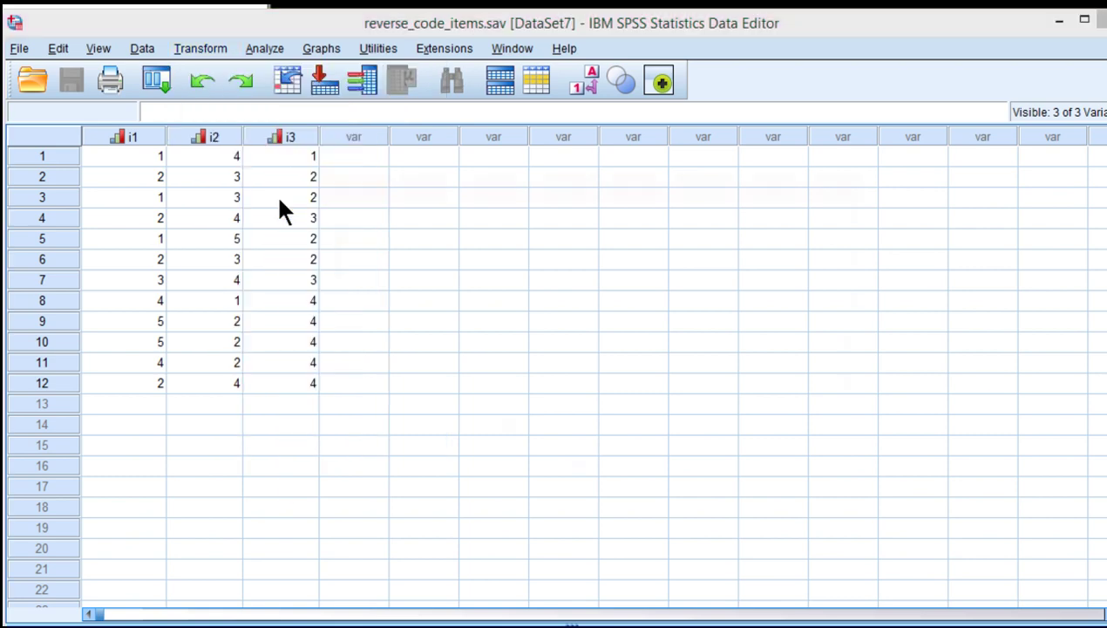
{"action": "left_click", "coordinate": [465, 314]}
{"action": "left_click", "coordinate": [330, 253]}
{"action": "left_click", "coordinate": [464, 314]}
Name the output variables i1_r for i1 and i3_r for i3.
{"action": "left_click", "coordinate": [517, 243]}
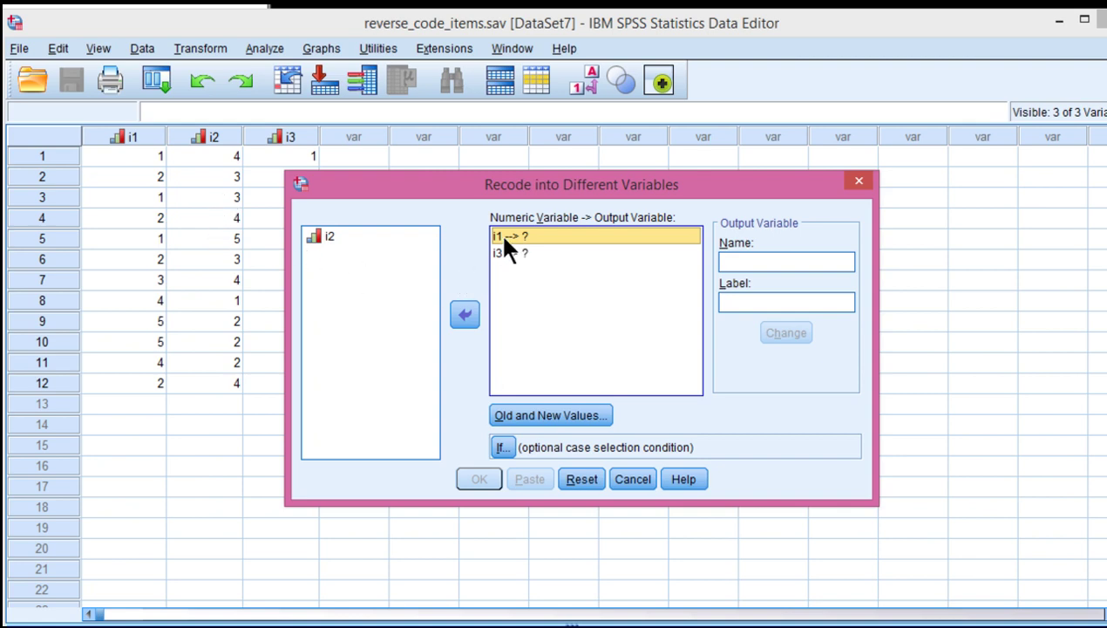
{"action": "left_click", "coordinate": [739, 264]}
{"action": "type", "text": "i"}
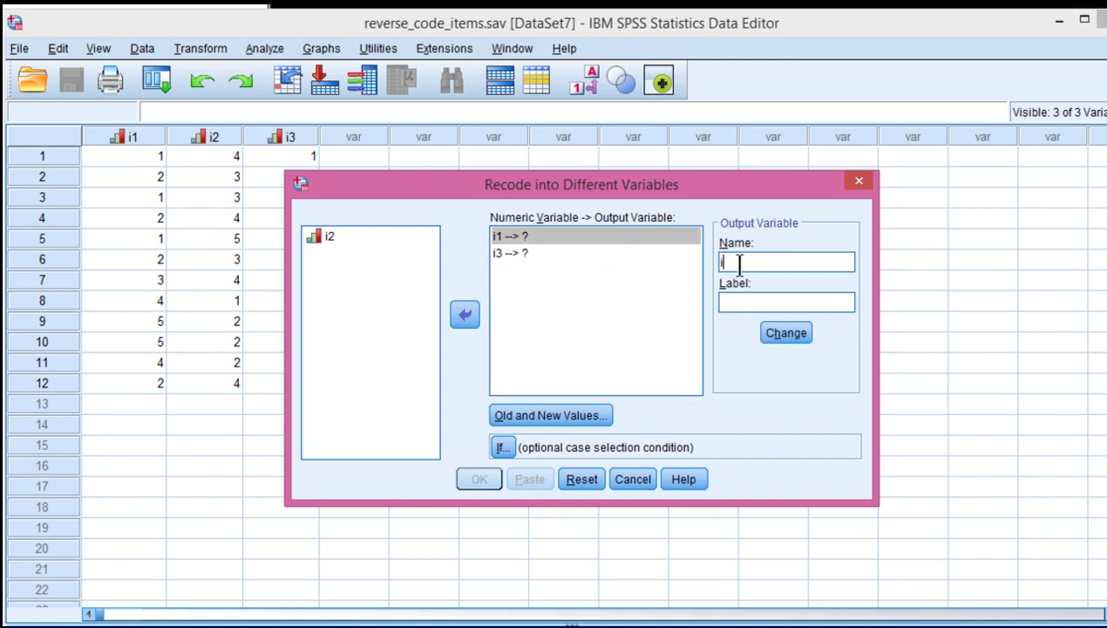
{"action": "type", "text": "1_r"}
{"action": "left_click", "coordinate": [778, 330]}
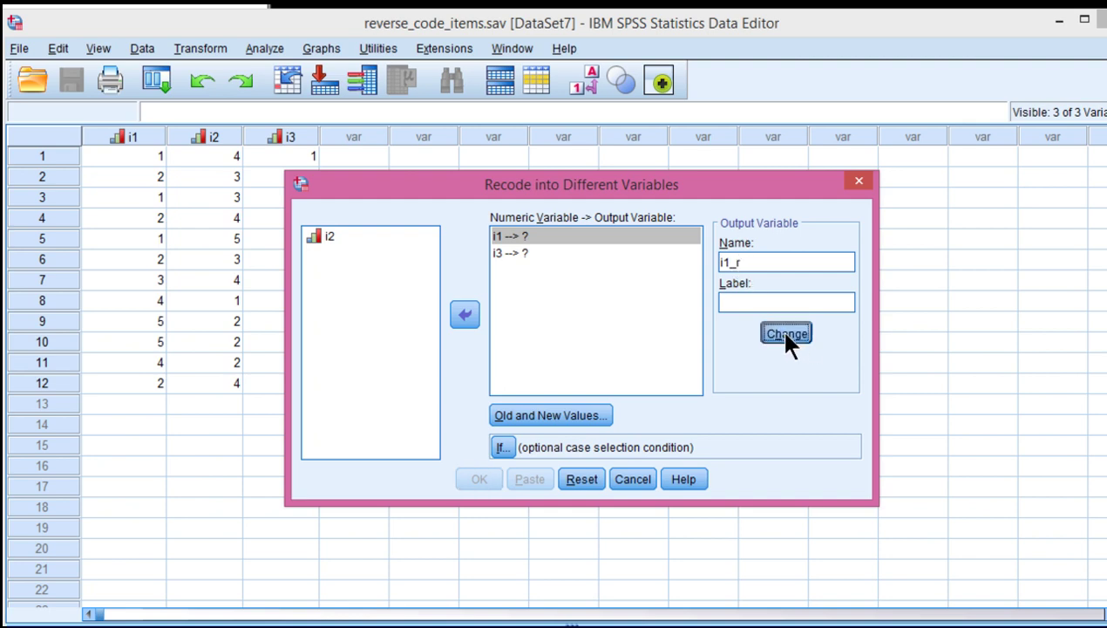
{"action": "left_click", "coordinate": [536, 242]}
{"action": "left_click", "coordinate": [514, 255]}
{"action": "left_click", "coordinate": [774, 262]}
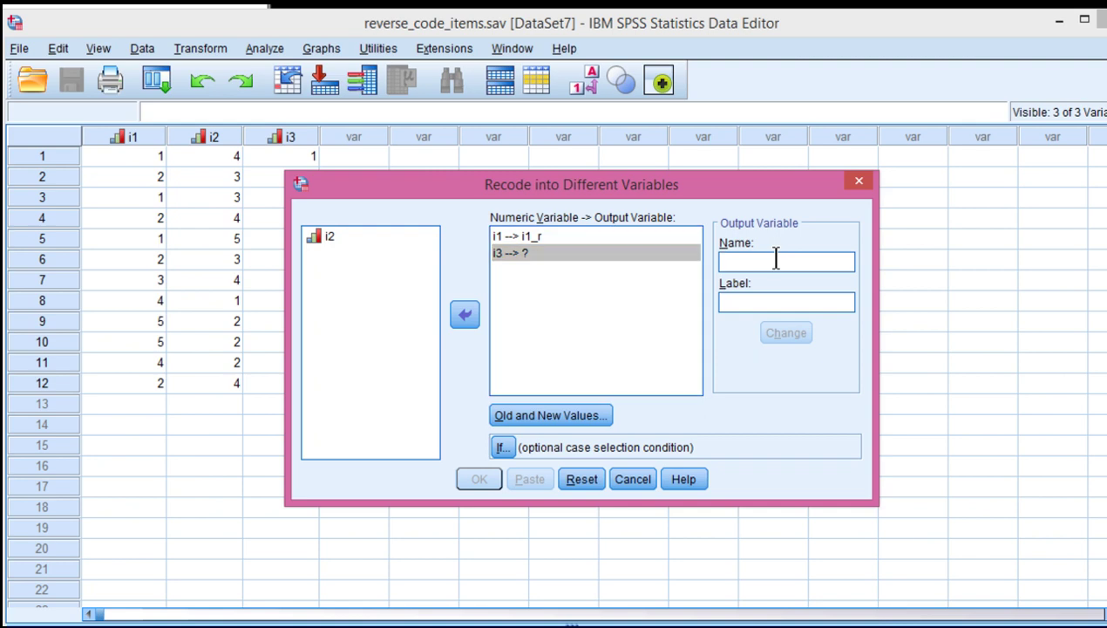
{"action": "type", "text": "i3_r"}
{"action": "left_click", "coordinate": [786, 334]}
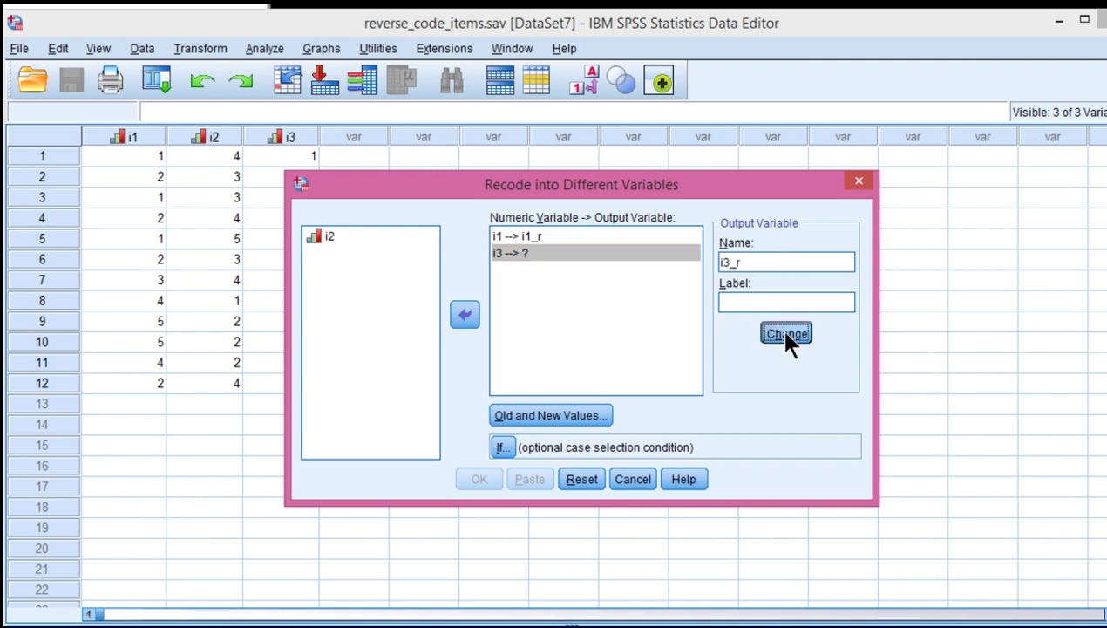
{"action": "left_click", "coordinate": [558, 414]}
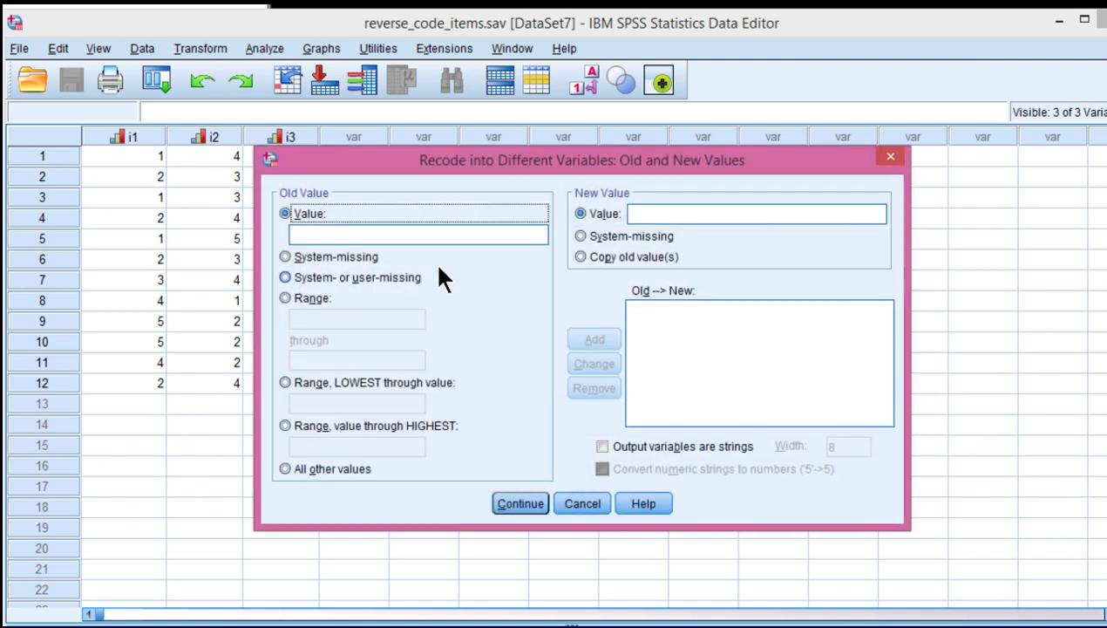
Enter the value mappings 1→5, 2→4 and 3→3.
{"action": "left_click", "coordinate": [433, 232]}
{"action": "type", "text": "1"}
{"action": "type", "text": "5"}
{"action": "left_click", "coordinate": [594, 339]}
{"action": "left_click", "coordinate": [414, 236]}
{"action": "type", "text": "2"}
{"action": "left_click", "coordinate": [638, 214]}
{"action": "type", "text": "4"}
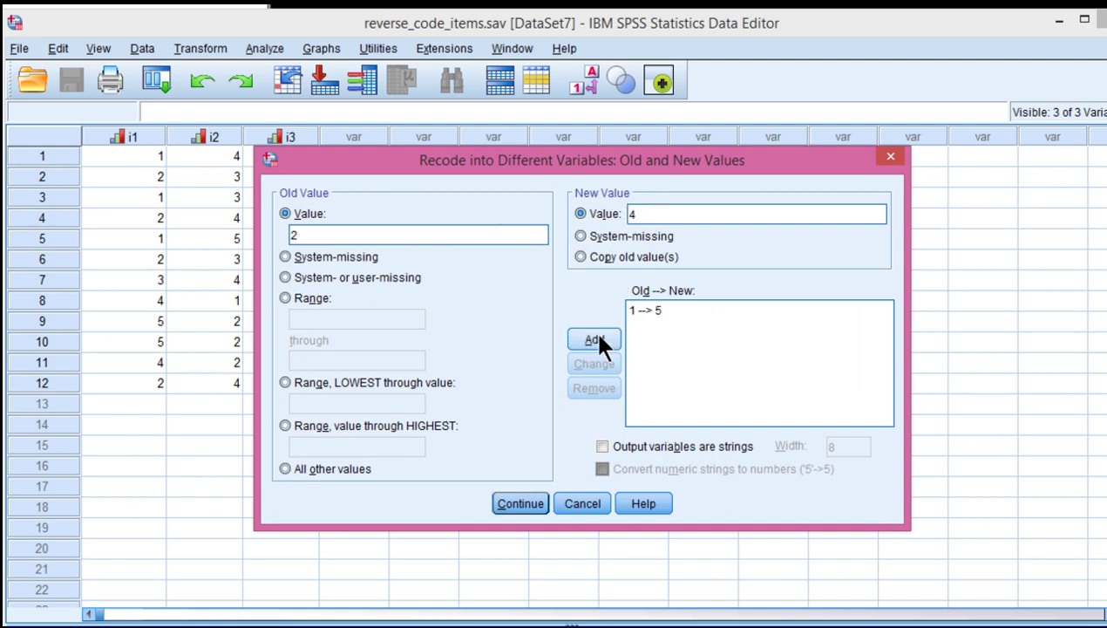
{"action": "left_click", "coordinate": [594, 337]}
{"action": "left_click", "coordinate": [360, 234]}
{"action": "type", "text": "3"}
{"action": "left_click", "coordinate": [677, 215]}
{"action": "type", "text": "3"}
{"action": "left_click", "coordinate": [593, 339]}
Add 4→2 and 5→1, then run the recode creating i1_r and i3_r.
{"action": "left_click", "coordinate": [415, 235]}
{"action": "type", "text": "4"}
{"action": "left_click", "coordinate": [670, 216]}
{"action": "type", "text": "2"}
{"action": "left_click", "coordinate": [594, 339]}
{"action": "left_click", "coordinate": [482, 234]}
{"action": "type", "text": "5"}
{"action": "left_click", "coordinate": [652, 215]}
{"action": "type", "text": "1"}
{"action": "left_click", "coordinate": [594, 340]}
{"action": "left_click", "coordinate": [520, 503]}
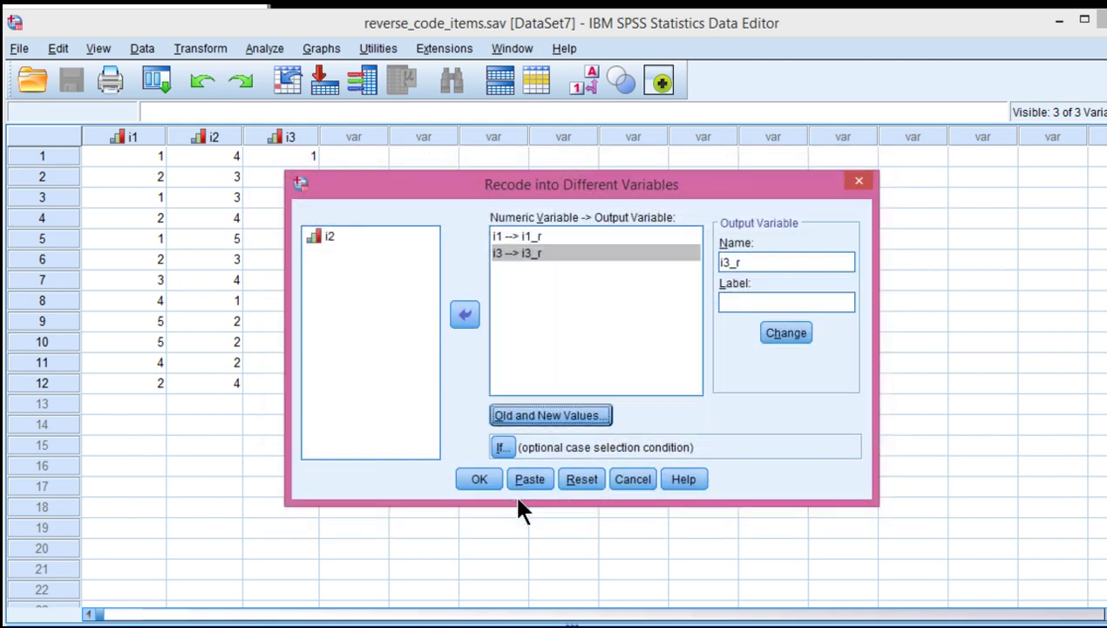
{"action": "left_click", "coordinate": [481, 481]}
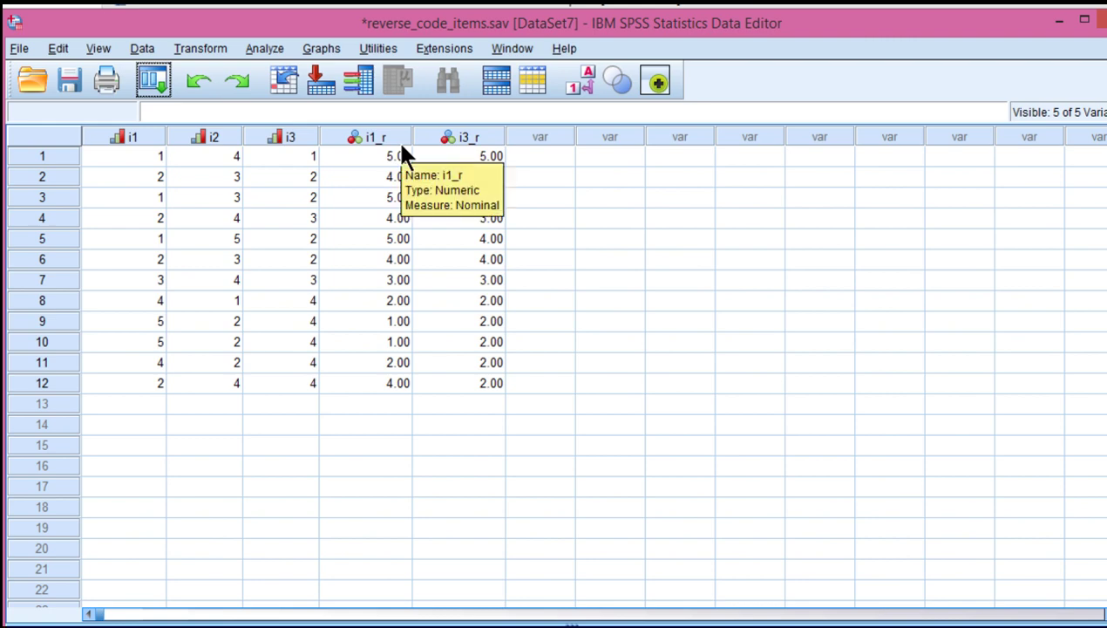
{"action": "left_click", "coordinate": [265, 48]}
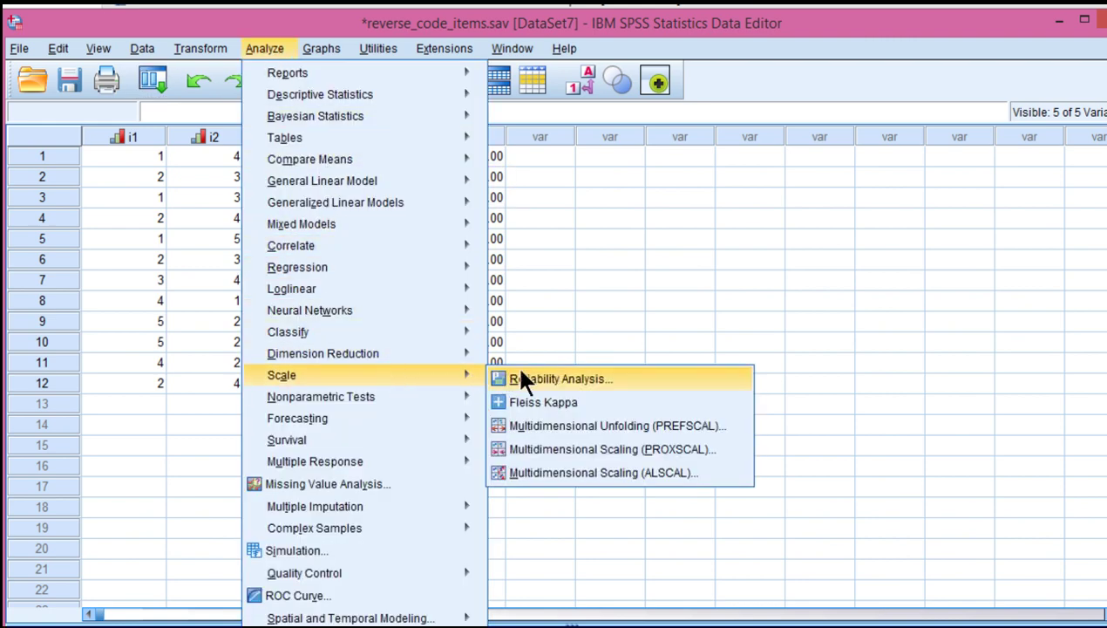
{"action": "left_click", "coordinate": [516, 373]}
{"action": "left_click", "coordinate": [584, 203]}
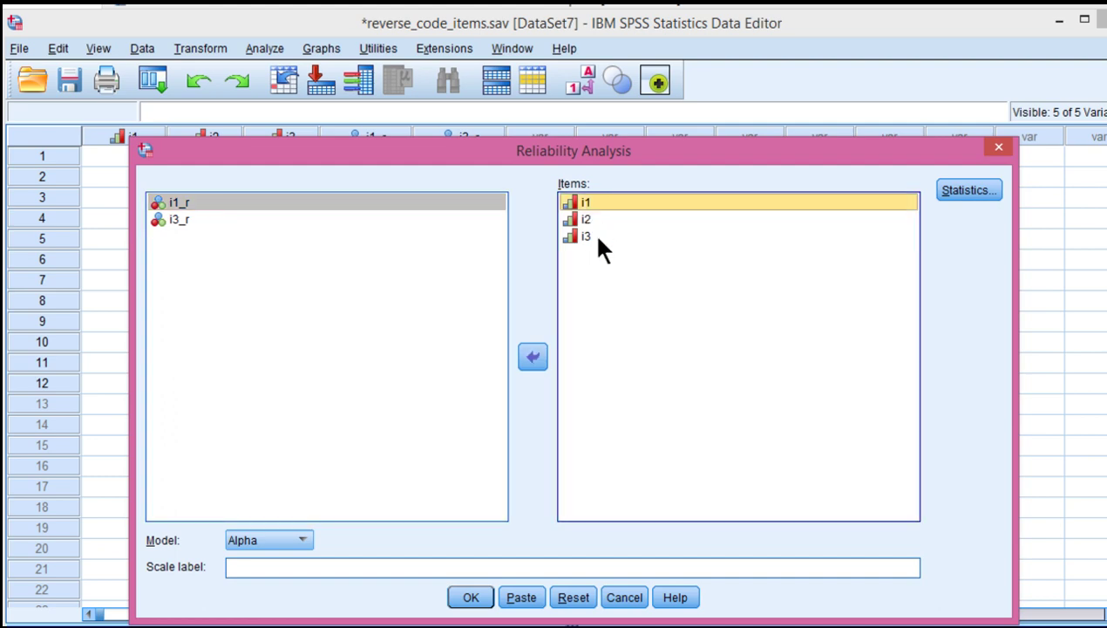
{"action": "left_click", "coordinate": [598, 237], "text": "shift"}
{"action": "left_click", "coordinate": [532, 356]}
{"action": "left_click", "coordinate": [173, 204]}
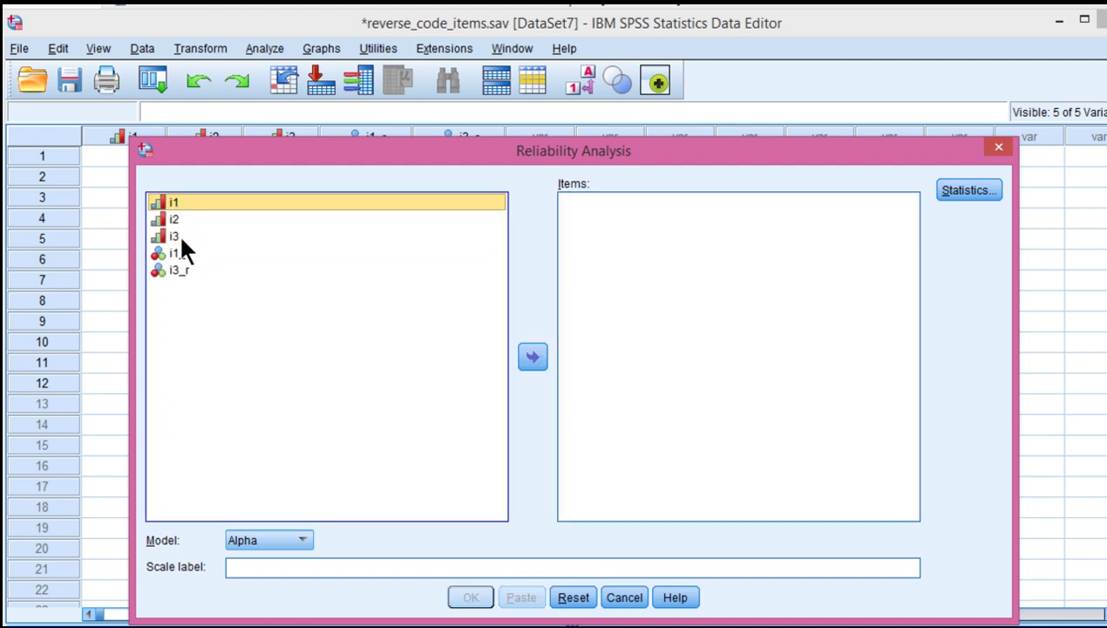
{"action": "left_click", "coordinate": [178, 235]}
{"action": "left_click", "coordinate": [175, 219]}
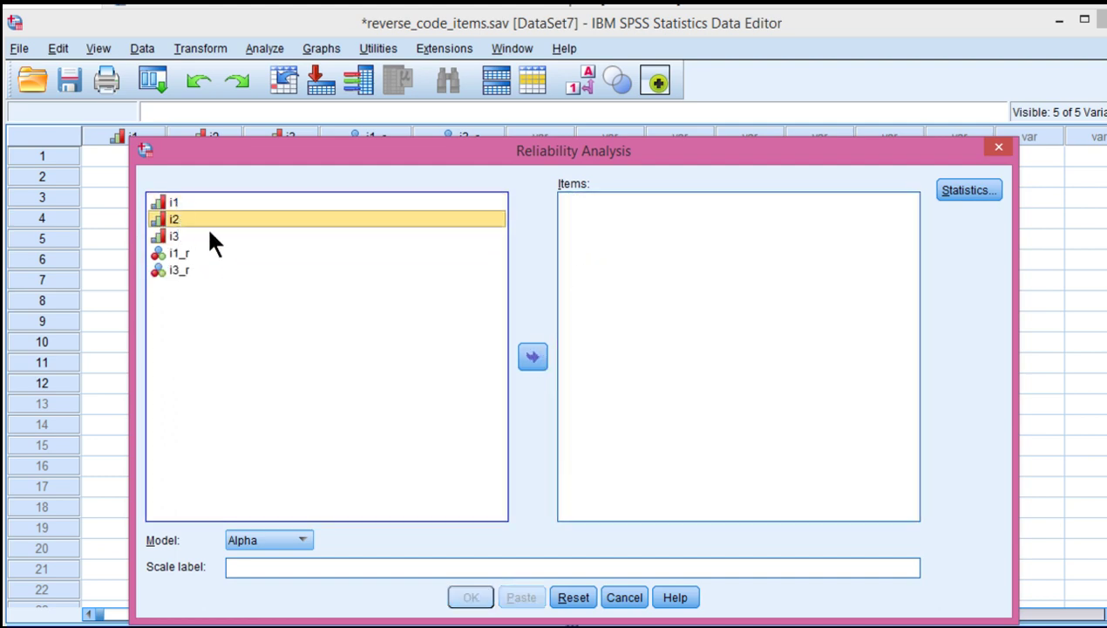
{"action": "left_click", "coordinate": [533, 356]}
{"action": "left_click", "coordinate": [175, 202]}
{"action": "left_click", "coordinate": [178, 236], "text": "shift"}
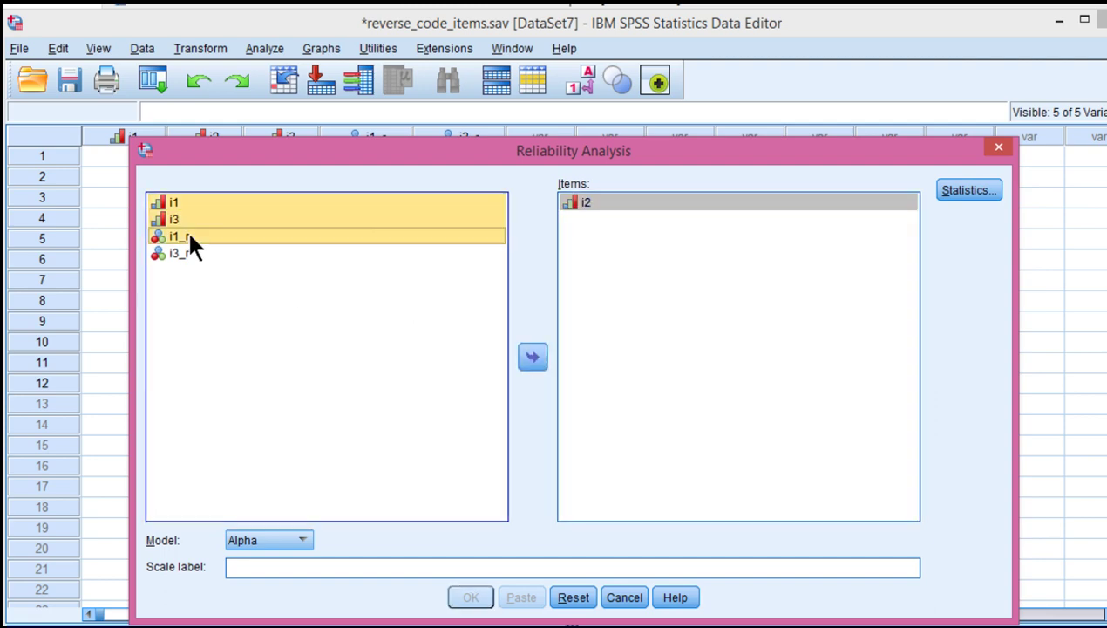
{"action": "left_click", "coordinate": [178, 236]}
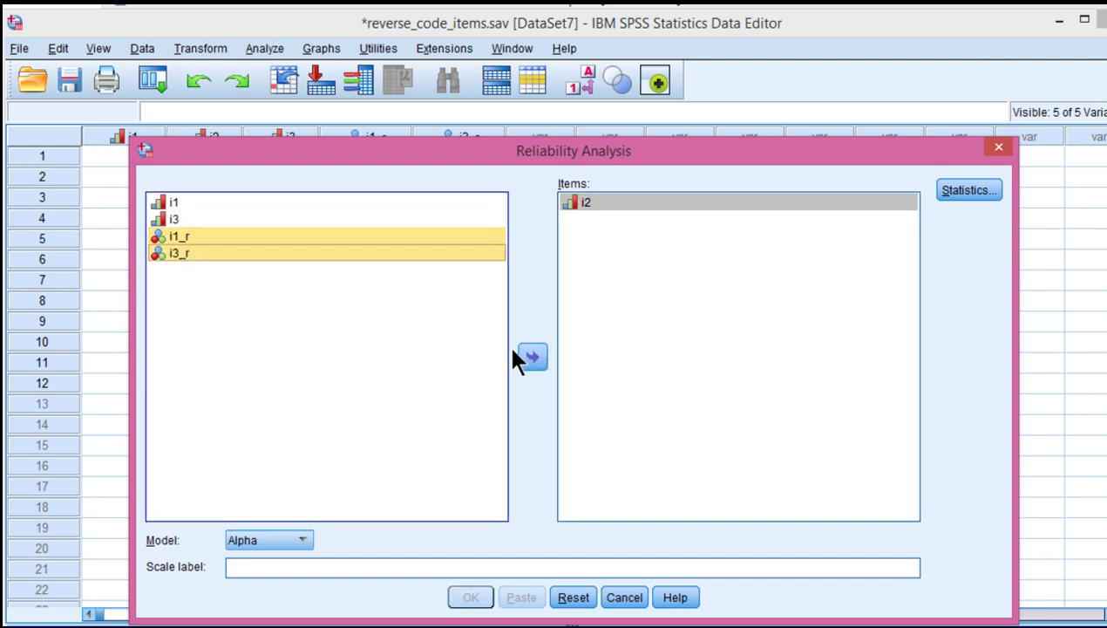
{"action": "left_click", "coordinate": [531, 359]}
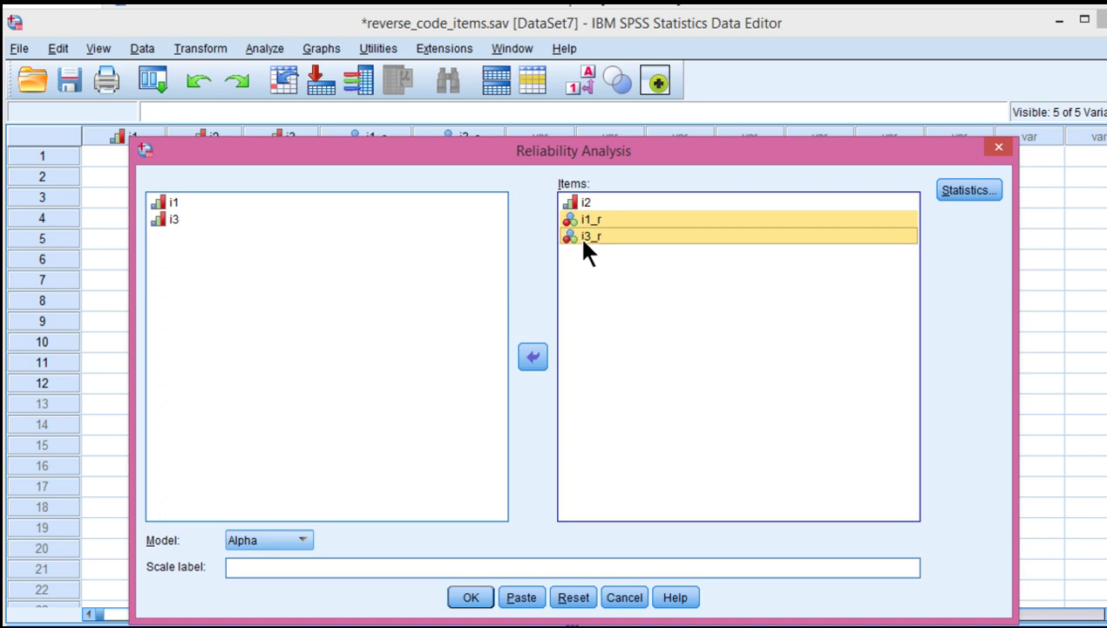
{"action": "left_click", "coordinate": [1002, 155]}
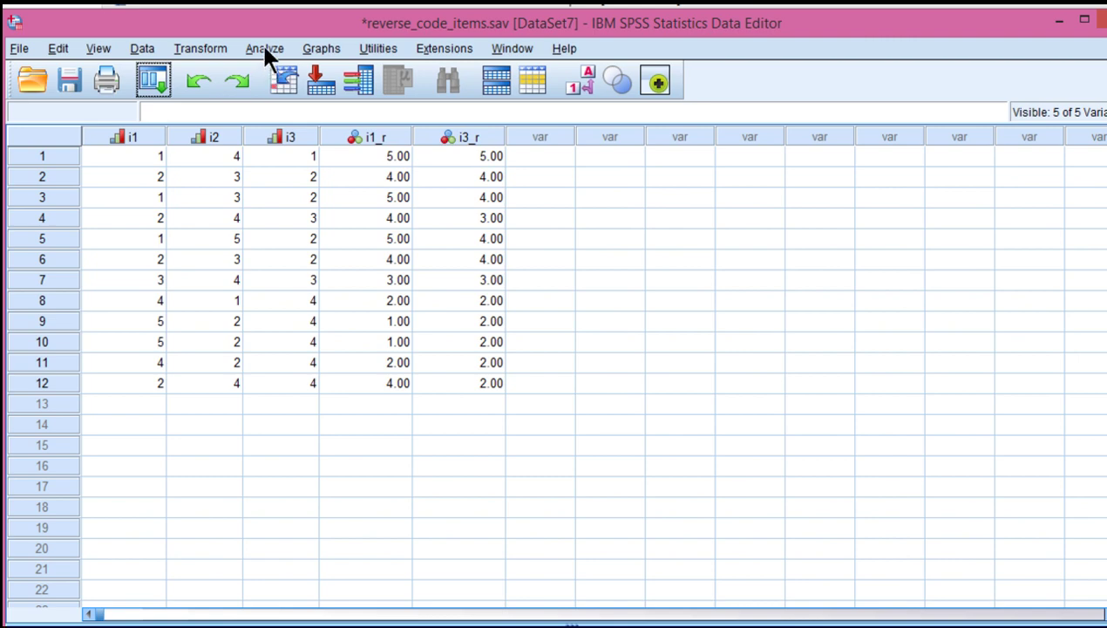
Set up an in-place recode of i1 and i3.
{"action": "left_click", "coordinate": [201, 47]}
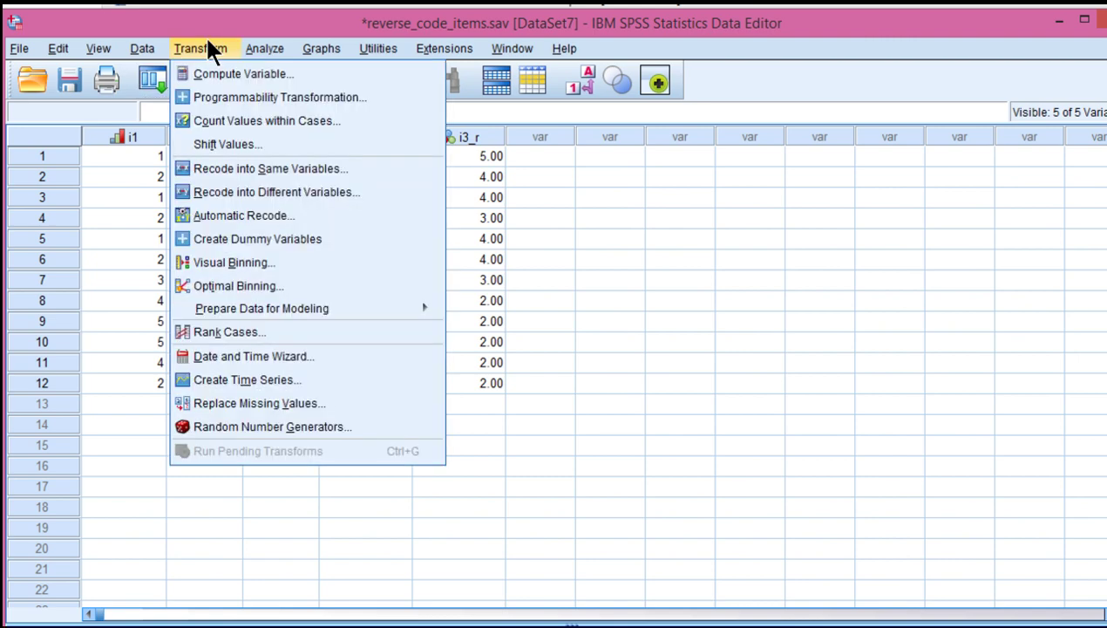
{"action": "left_click", "coordinate": [258, 168]}
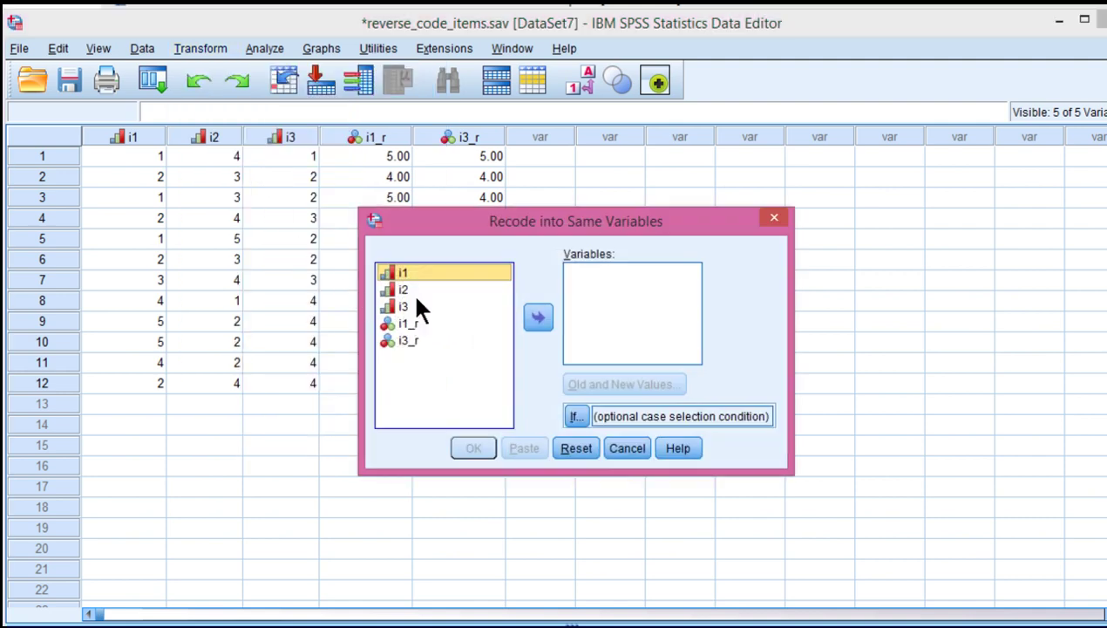
{"action": "left_click", "coordinate": [537, 319]}
{"action": "left_click", "coordinate": [403, 290]}
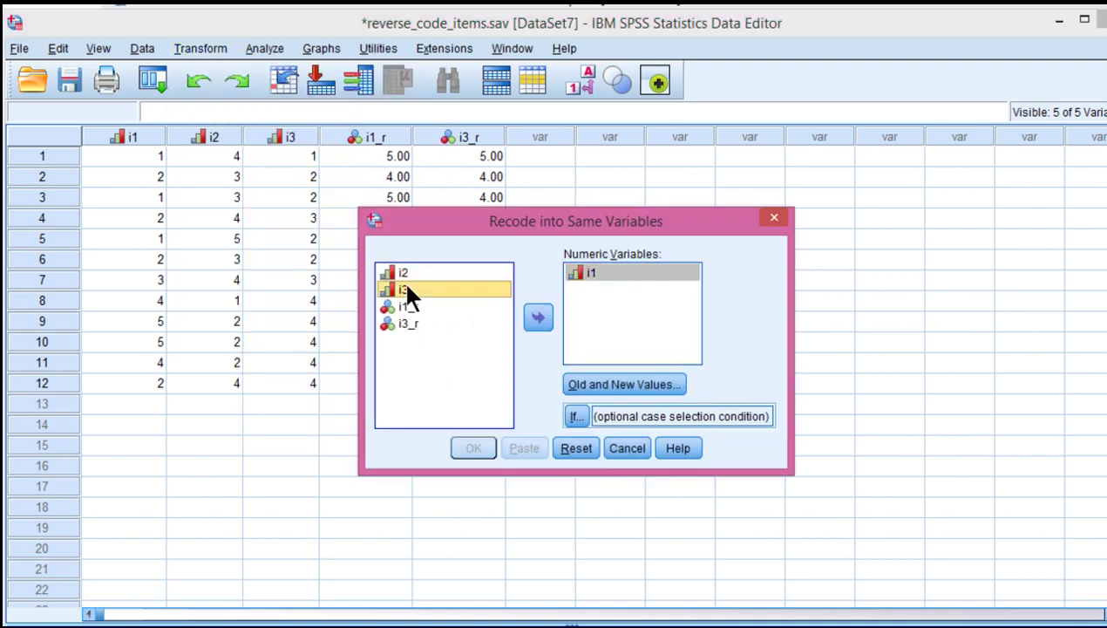
{"action": "left_click", "coordinate": [537, 319]}
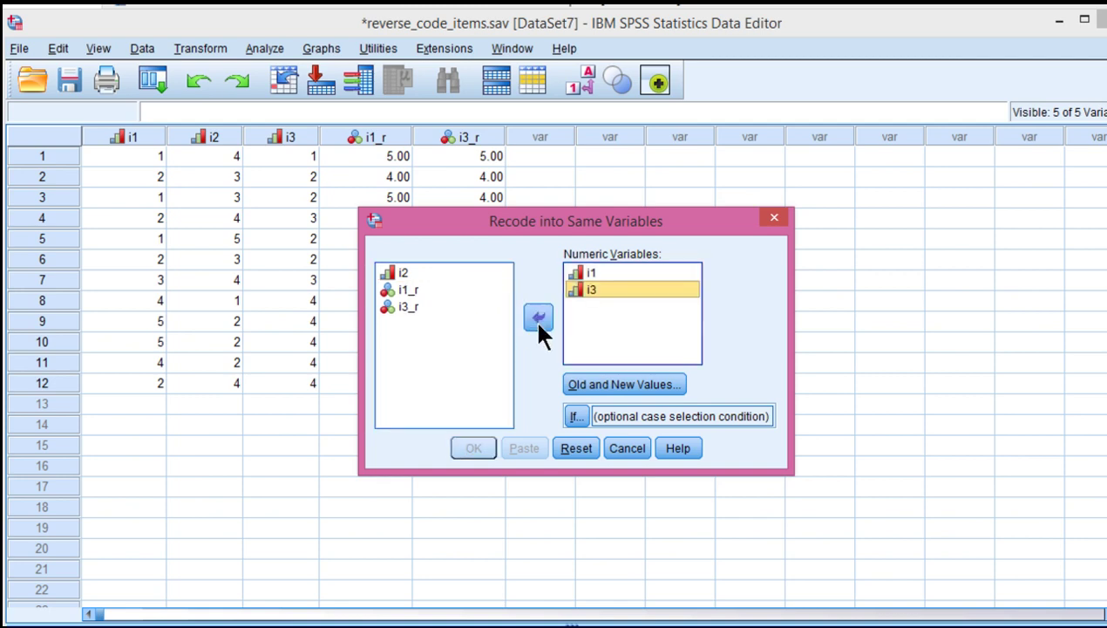
{"action": "left_click", "coordinate": [601, 384]}
Enter the old-to-new mappings 1→5, 2→4 and 3→3.
{"action": "type", "text": "1"}
{"action": "left_click", "coordinate": [721, 193]}
{"action": "type", "text": "5"}
{"action": "left_click", "coordinate": [655, 303]}
{"action": "left_click", "coordinate": [579, 216]}
{"action": "type", "text": "2"}
{"action": "left_click", "coordinate": [697, 193]}
{"action": "type", "text": "4"}
{"action": "left_click", "coordinate": [667, 304]}
{"action": "left_click", "coordinate": [534, 216]}
{"action": "type", "text": "3"}
{"action": "left_click", "coordinate": [697, 193]}
{"action": "type", "text": "3"}
{"action": "left_click", "coordinate": [656, 303]}
Add 4→2 and 5→1, then paste the RECODE command into syntax.
{"action": "left_click", "coordinate": [550, 211]}
{"action": "type", "text": "4"}
{"action": "left_click", "coordinate": [723, 193]}
{"action": "type", "text": "2"}
{"action": "left_click", "coordinate": [656, 303]}
{"action": "left_click", "coordinate": [546, 215]}
{"action": "type", "text": "5"}
{"action": "left_click", "coordinate": [732, 194]}
{"action": "type", "text": "1"}
{"action": "left_click", "coordinate": [664, 303]}
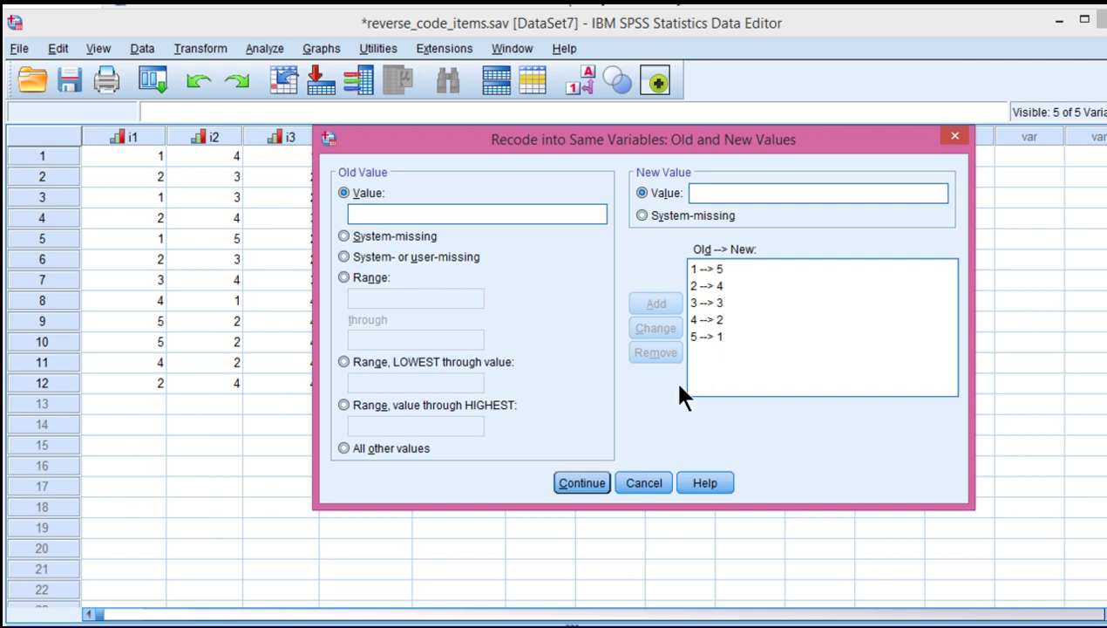
{"action": "left_click", "coordinate": [581, 483]}
{"action": "left_click", "coordinate": [527, 448]}
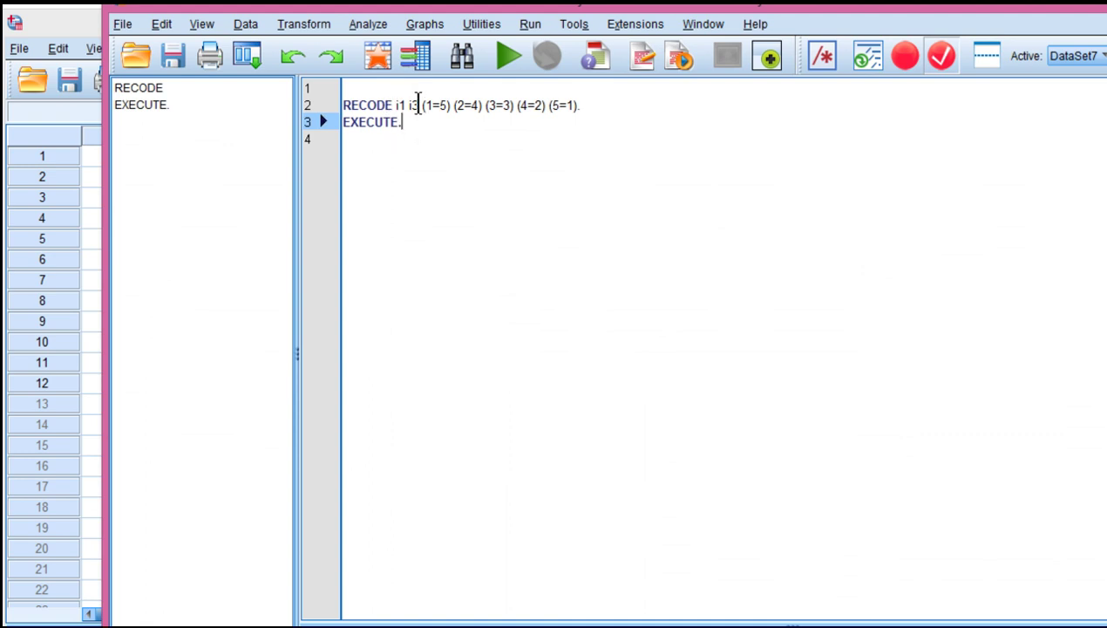
Move the syntax window so the pasted RECODE commands are fully visible.
{"action": "left_click_drag", "start_coordinate": [494, 3], "coordinate": [396, 36]}
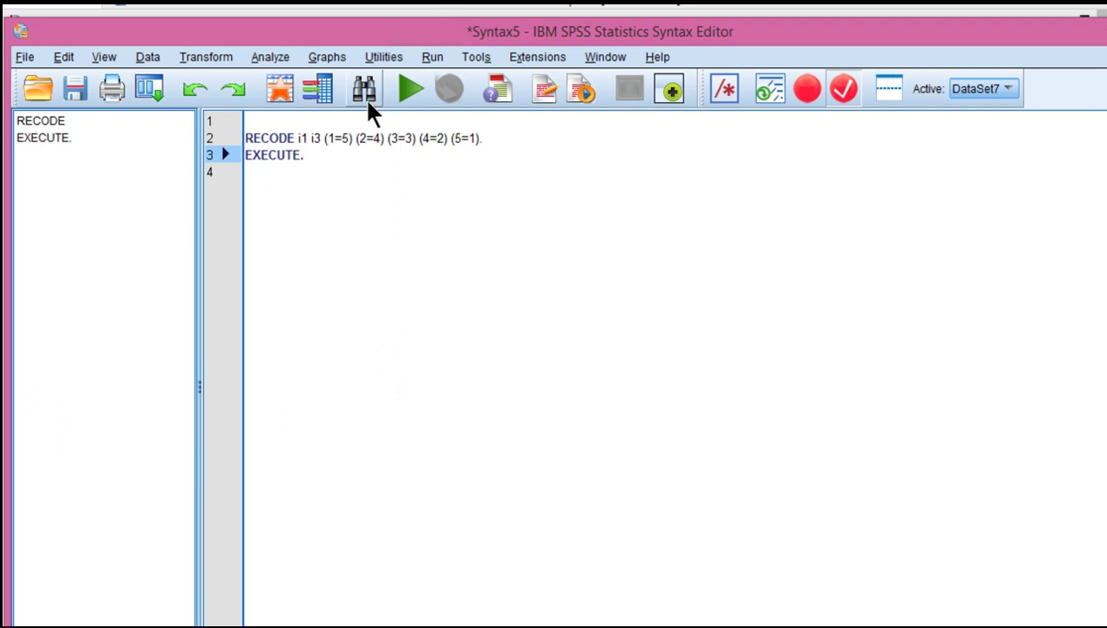
Run the selected RECODE and EXECUTE lines to reverse i1 and i3.
{"action": "left_click", "coordinate": [269, 119]}
{"action": "left_click_drag", "start_coordinate": [268, 119], "coordinate": [364, 154]}
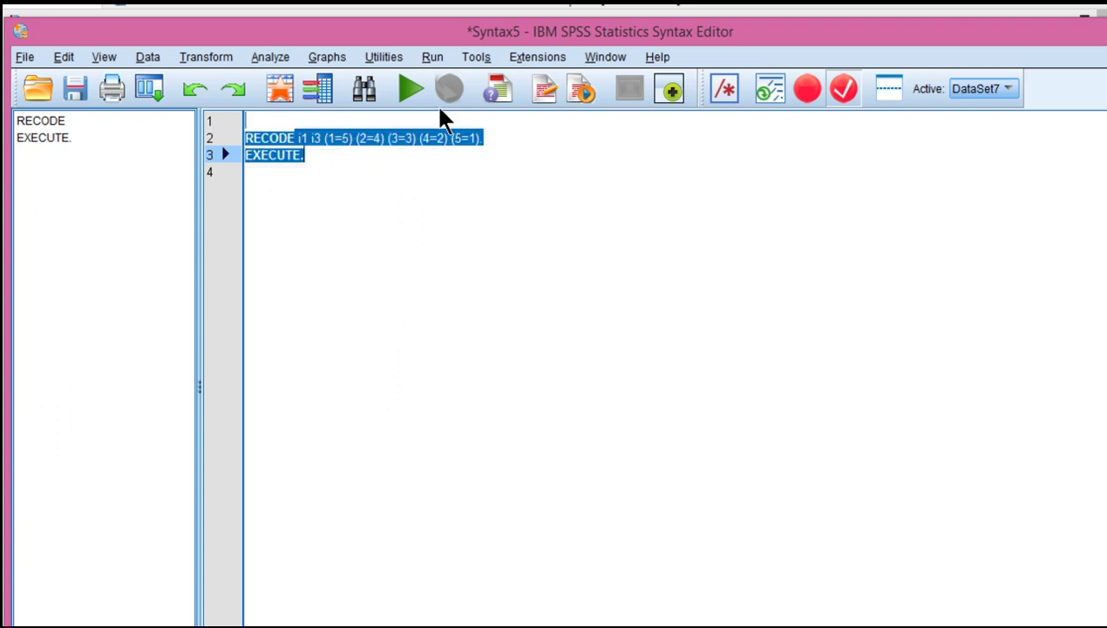
{"action": "left_click", "coordinate": [435, 60]}
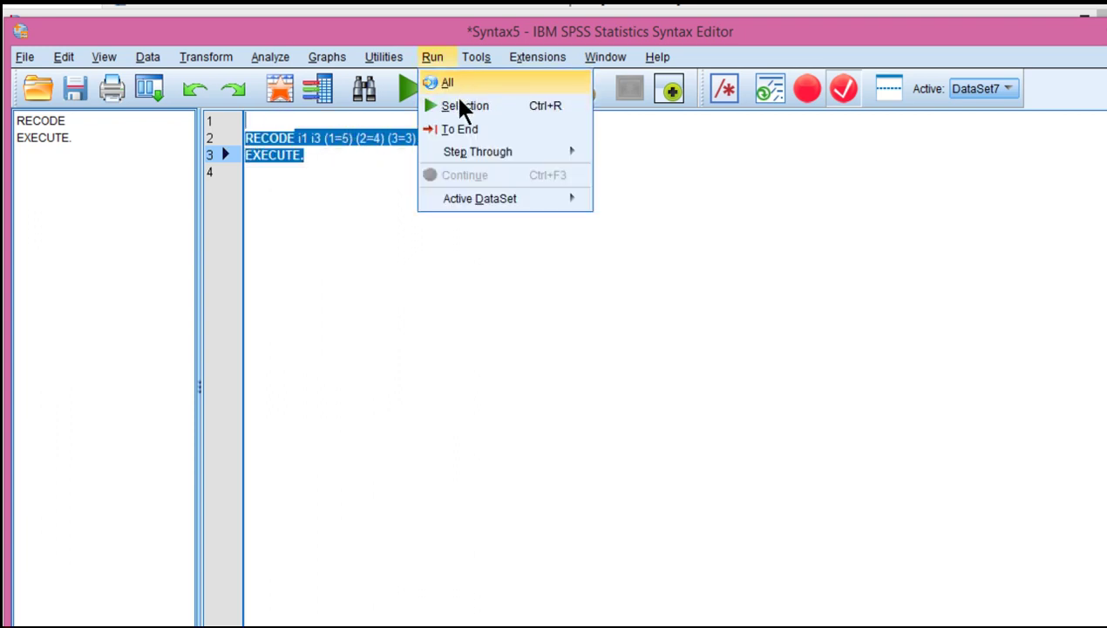
{"action": "left_click", "coordinate": [452, 97]}
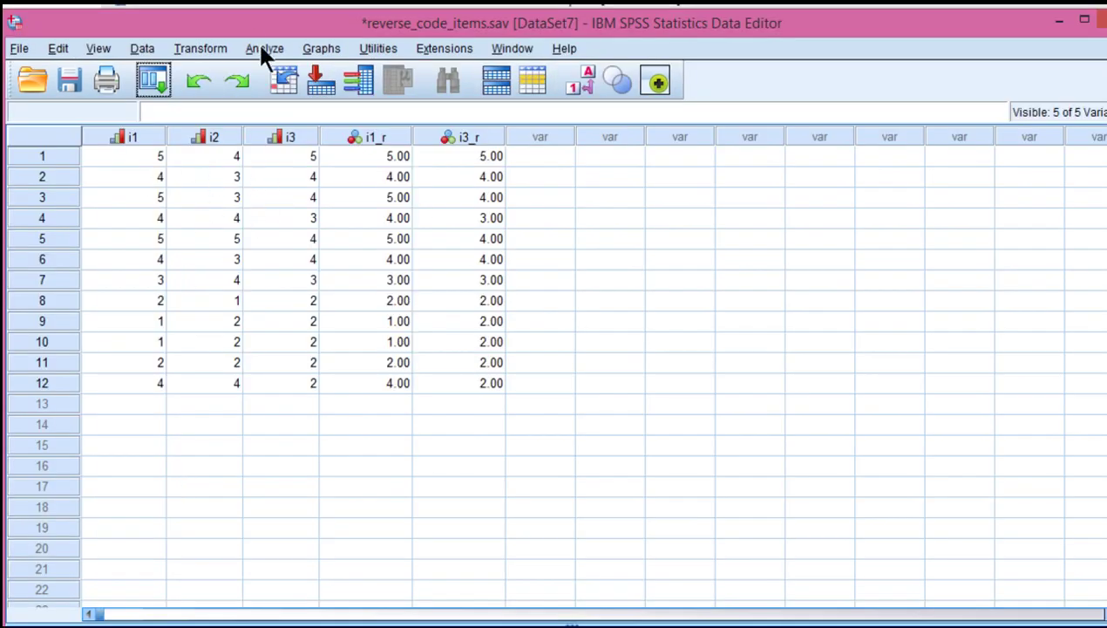
Rerun the reliability analysis, which again gives Cronbach's alpha .880.
{"action": "left_click", "coordinate": [264, 50]}
{"action": "mouse_move", "coordinate": [282, 374]}
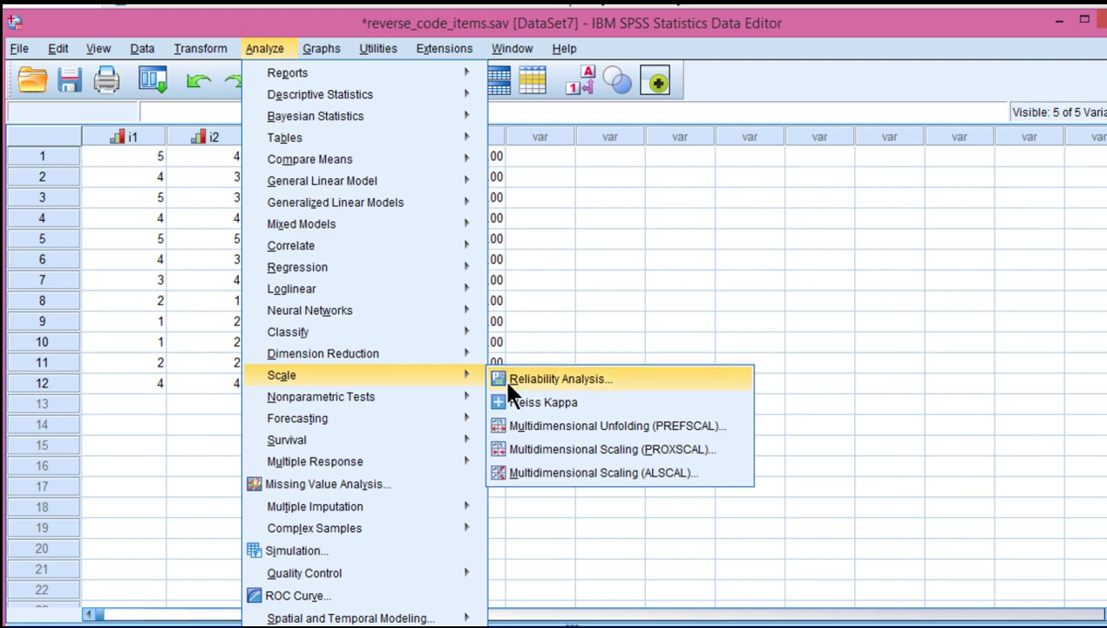
{"action": "left_click", "coordinate": [504, 378]}
{"action": "left_click", "coordinate": [471, 597]}
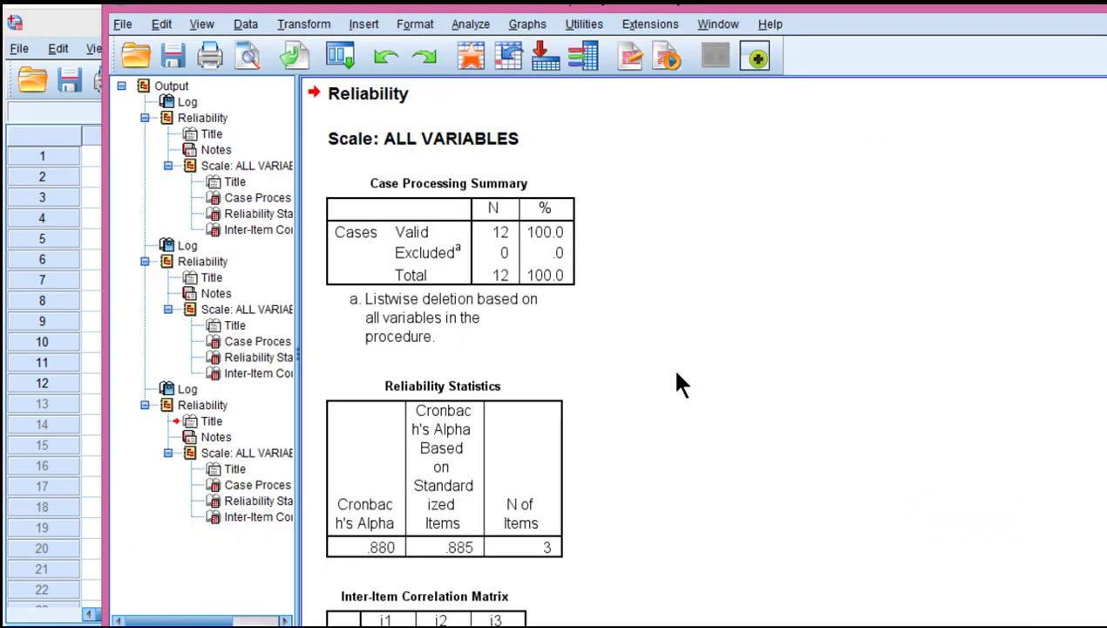
{"action": "scroll", "coordinate": [669, 364], "scroll_direction": "down", "scroll_amount": 2}
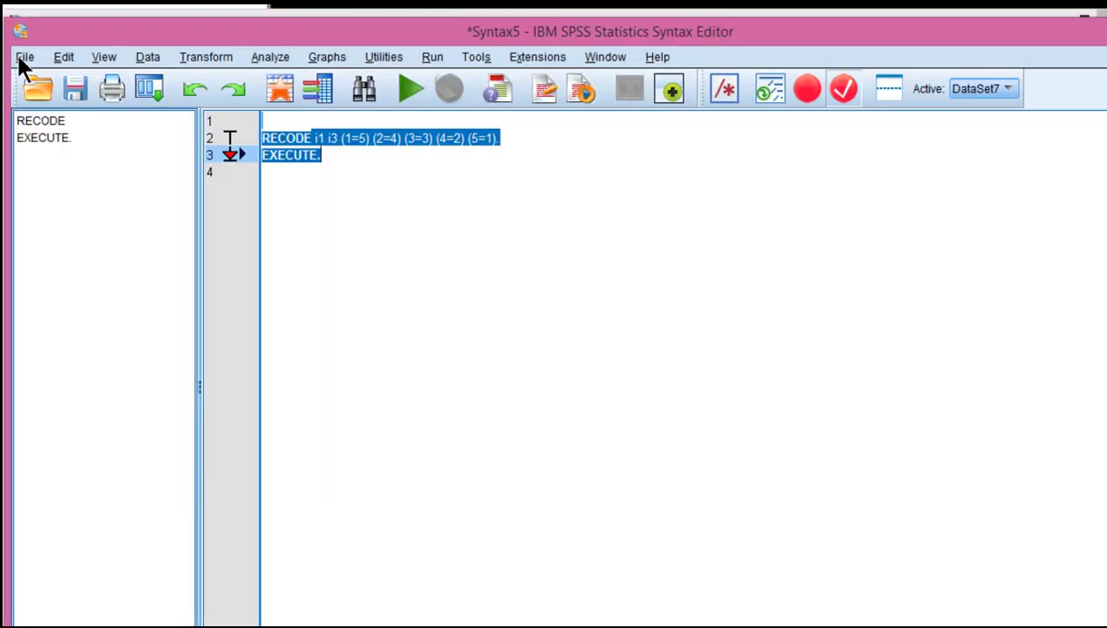
Return to the Data Editor showing i1 and i3 beside i1_r and i3_r.
{"action": "left_click", "coordinate": [23, 57]}
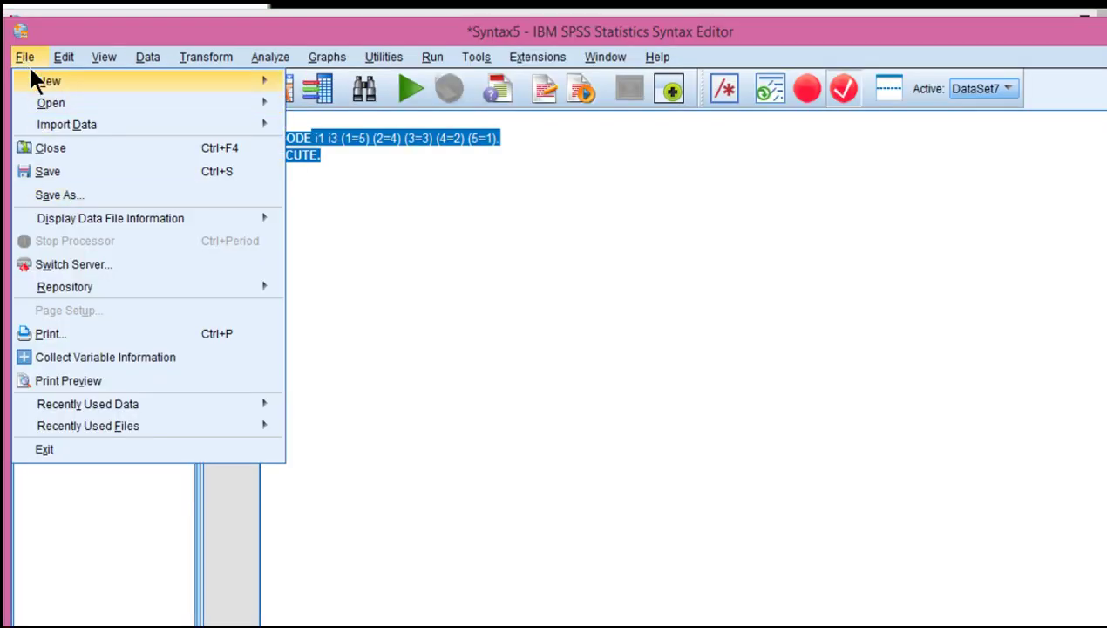
{"action": "left_click", "coordinate": [28, 56]}
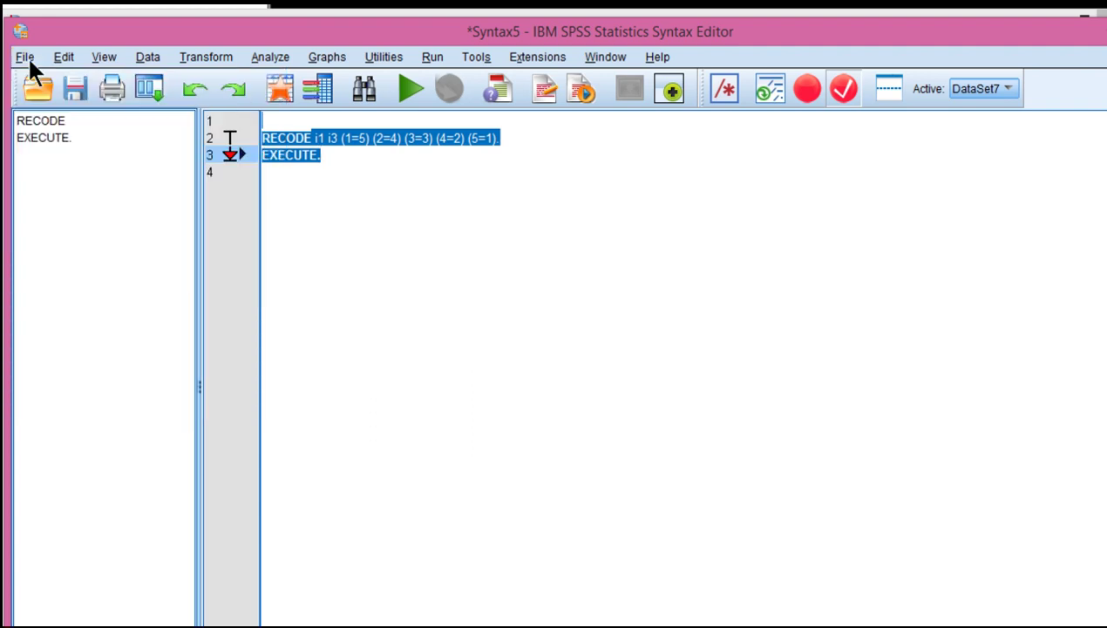
{"action": "left_click", "coordinate": [353, 172]}
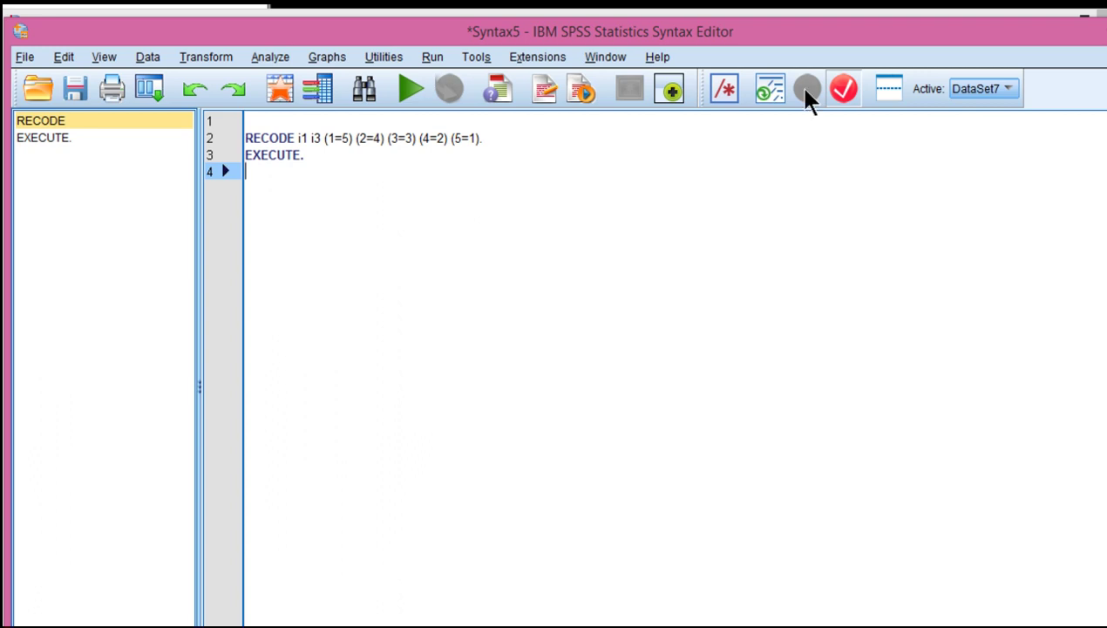
{"action": "left_click", "coordinate": [1085, 17]}
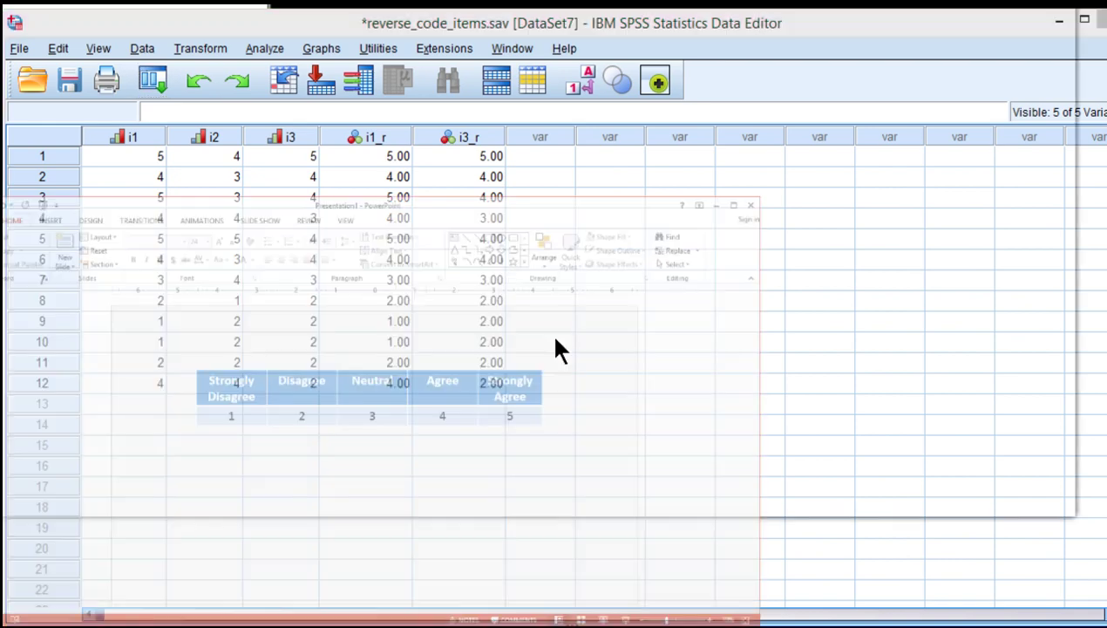
Show the PowerPoint Likert slide (Strongly Disagree 1 to Strongly Agree 5), then return to the original i1–i3 data.
{"action": "key", "text": "alt+Tab"}
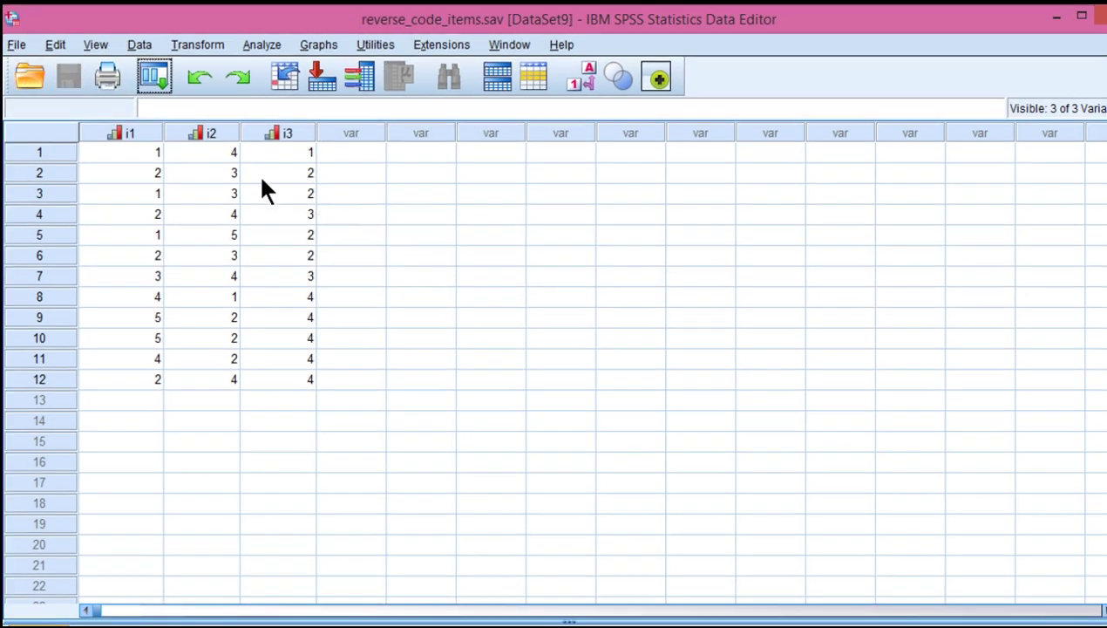
Compute i1 as 6-i1, overwriting the existing i1 values.
{"action": "left_click", "coordinate": [137, 156]}
{"action": "left_click", "coordinate": [282, 157]}
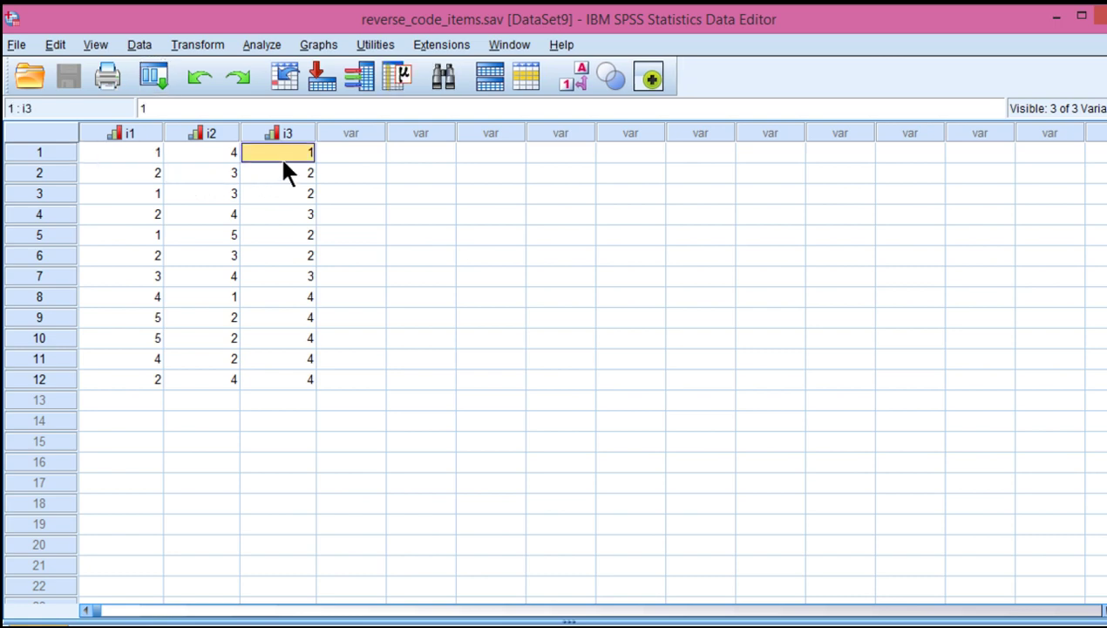
{"action": "left_click", "coordinate": [200, 39]}
{"action": "left_click", "coordinate": [206, 68]}
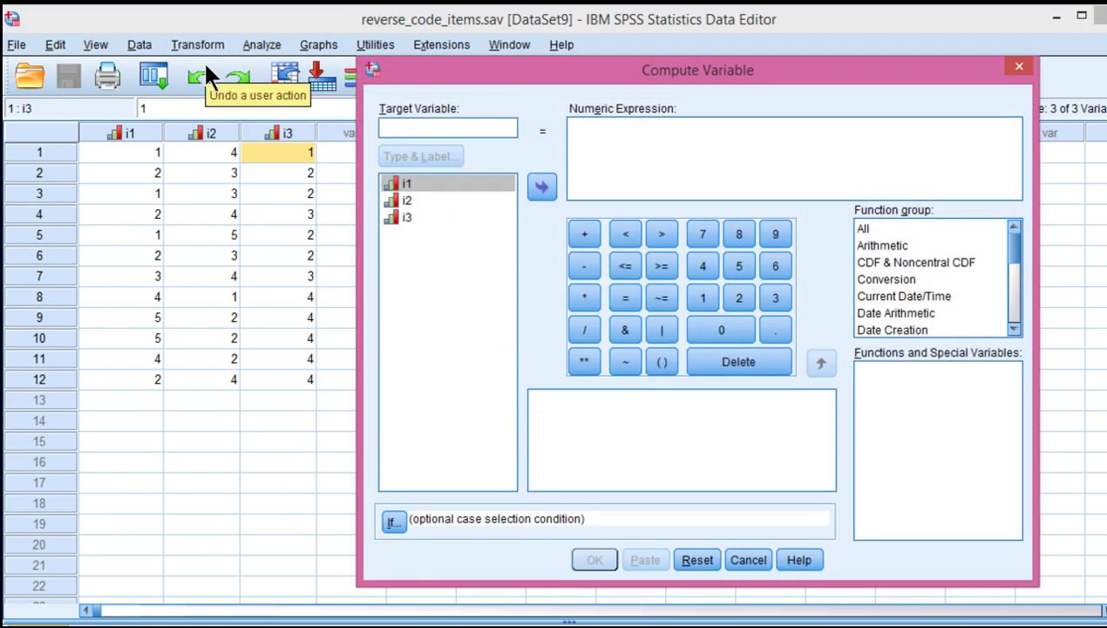
{"action": "type", "text": "i1"}
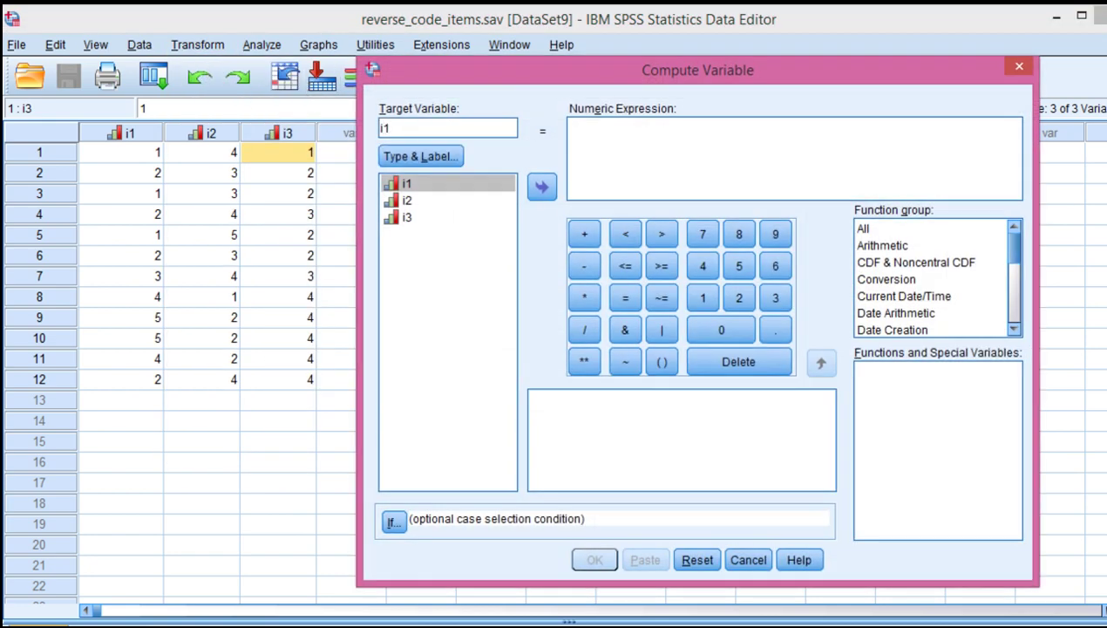
{"action": "left_click", "coordinate": [638, 147]}
{"action": "type", "text": "6-"}
{"action": "left_click", "coordinate": [434, 181]}
{"action": "double_click", "coordinate": [434, 183]}
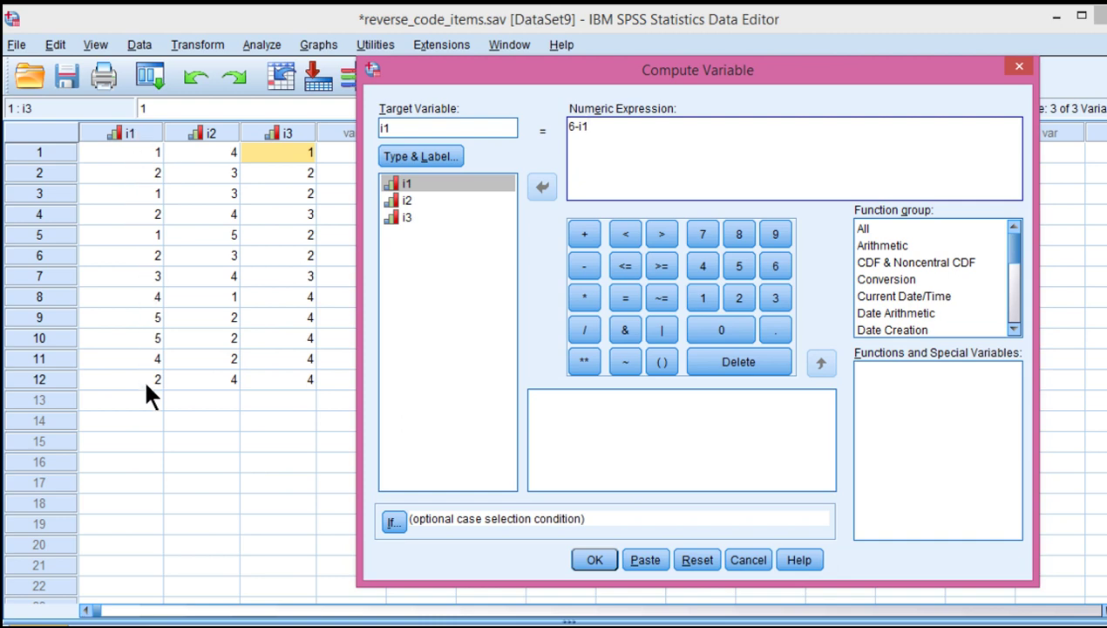
{"action": "left_click", "coordinate": [597, 560]}
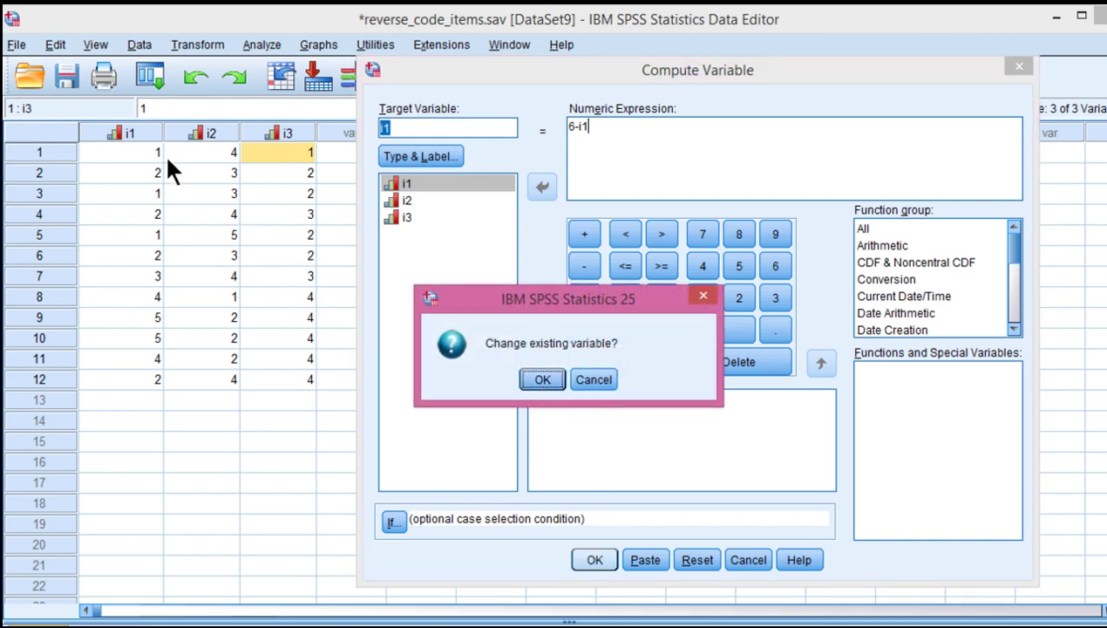
{"action": "left_click", "coordinate": [542, 380]}
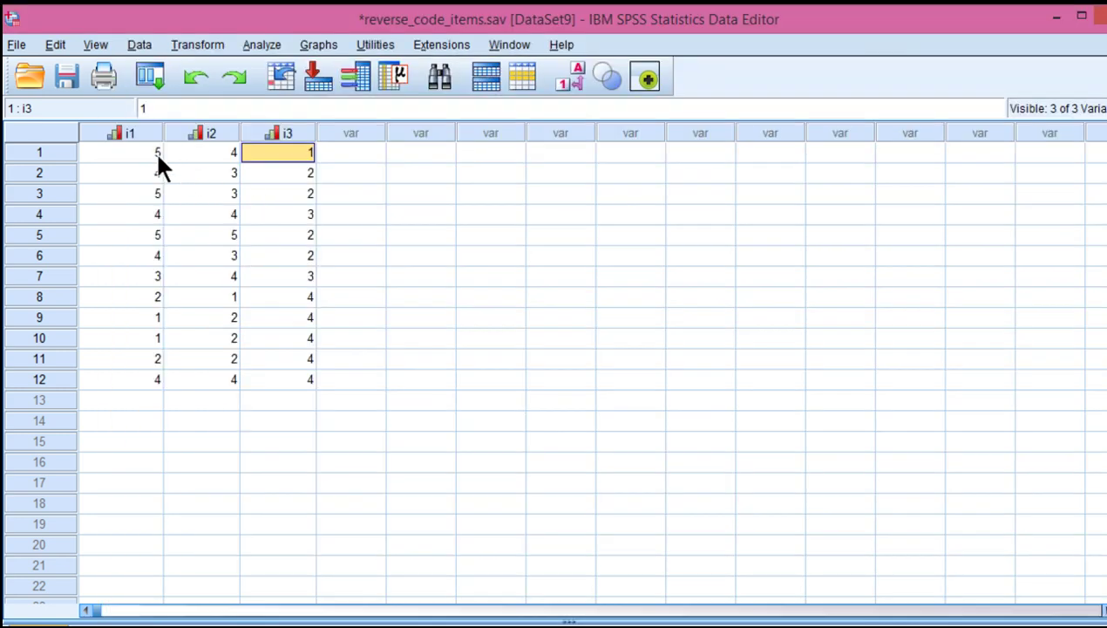
Compute i3 as 6-i3, overwriting the existing i3 values.
{"action": "left_click", "coordinate": [153, 153]}
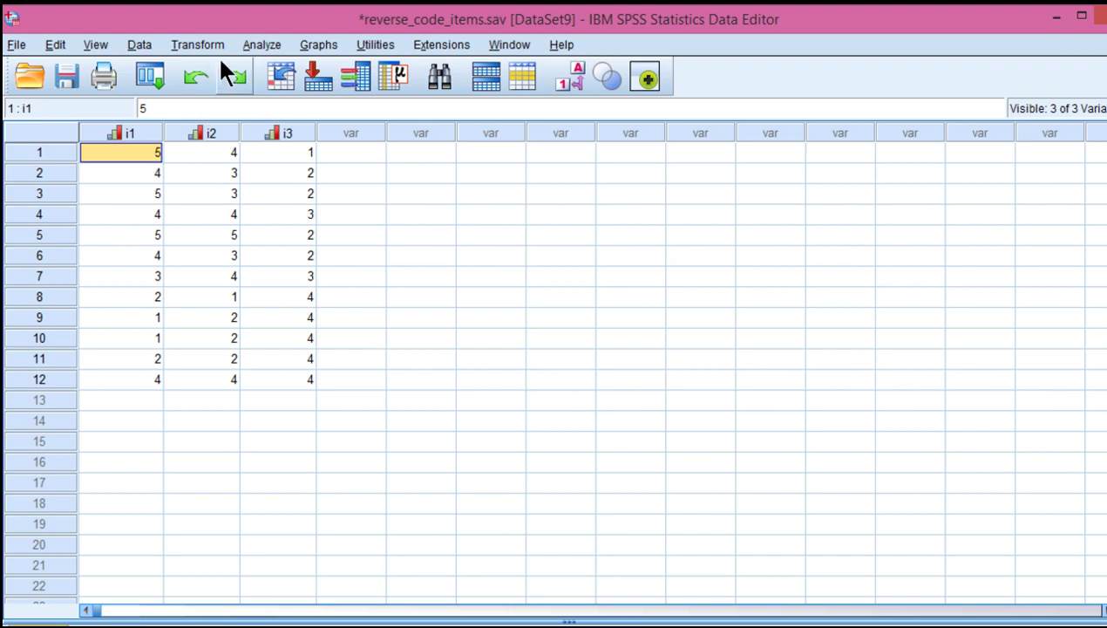
{"action": "left_click", "coordinate": [197, 45]}
{"action": "left_click", "coordinate": [197, 69]}
{"action": "left_click", "coordinate": [397, 130]}
{"action": "key", "text": "BackSpace"}
{"action": "key", "text": "BackSpace"}
{"action": "type", "text": "i3"}
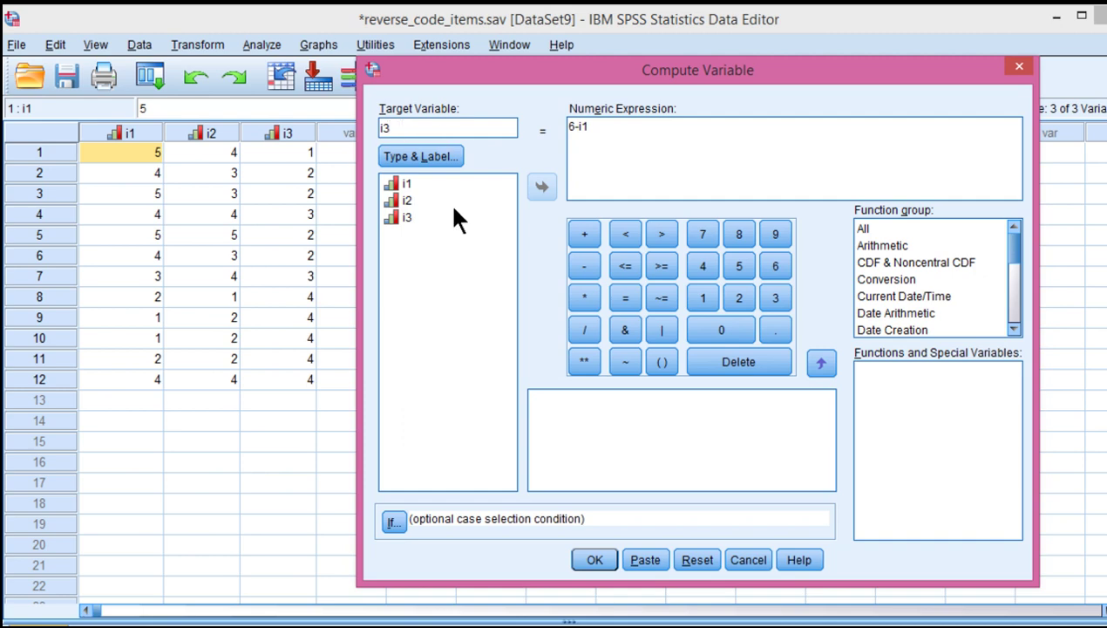
{"action": "left_click", "coordinate": [603, 126]}
{"action": "key", "text": "BackSpace"}
{"action": "type", "text": "3"}
{"action": "left_click", "coordinate": [595, 559]}
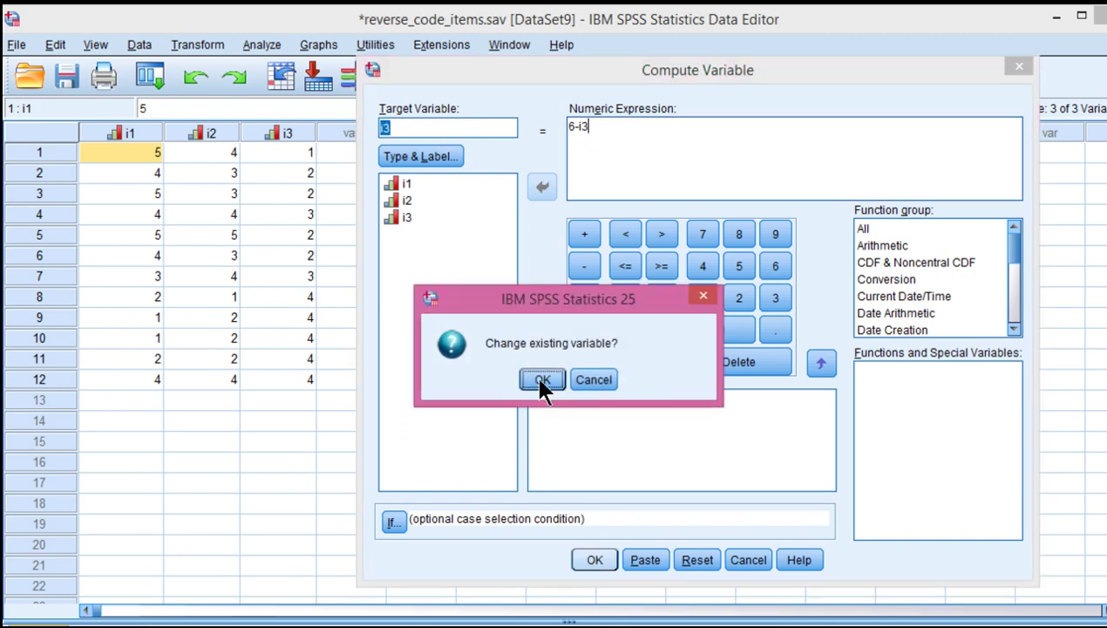
{"action": "left_click", "coordinate": [541, 381]}
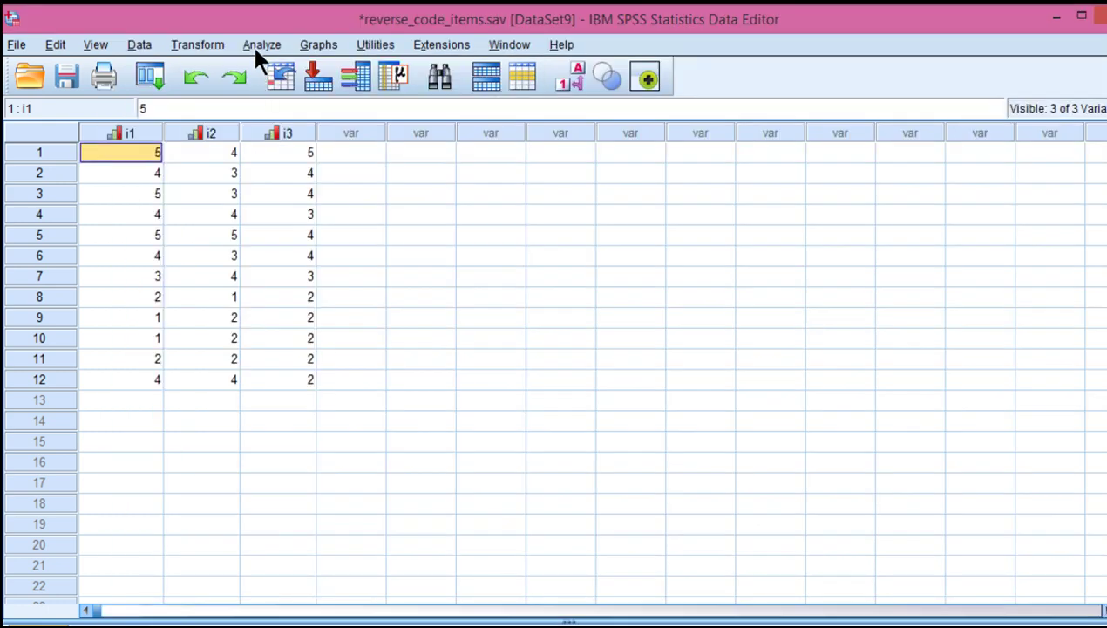
Run a reliability analysis on i1, i2 and i3 with inter-item correlations, getting alpha .880.
{"action": "left_click", "coordinate": [252, 45]}
{"action": "mouse_move", "coordinate": [278, 371]}
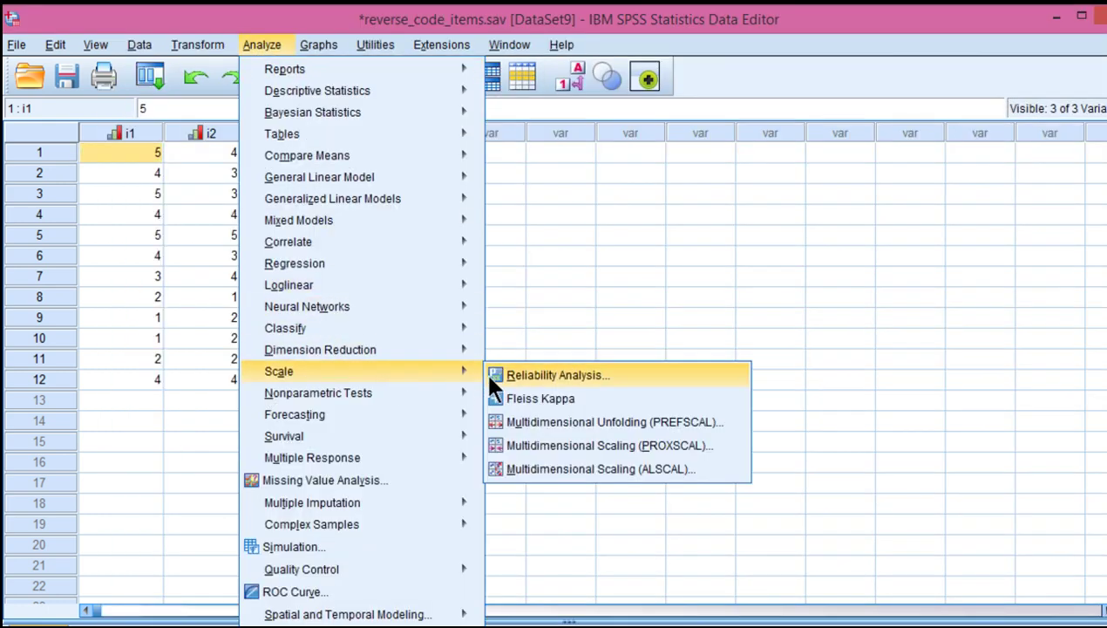
{"action": "left_click", "coordinate": [490, 375]}
{"action": "left_click", "coordinate": [179, 236], "text": "shift"}
{"action": "left_click", "coordinate": [529, 356]}
{"action": "left_click", "coordinate": [968, 190]}
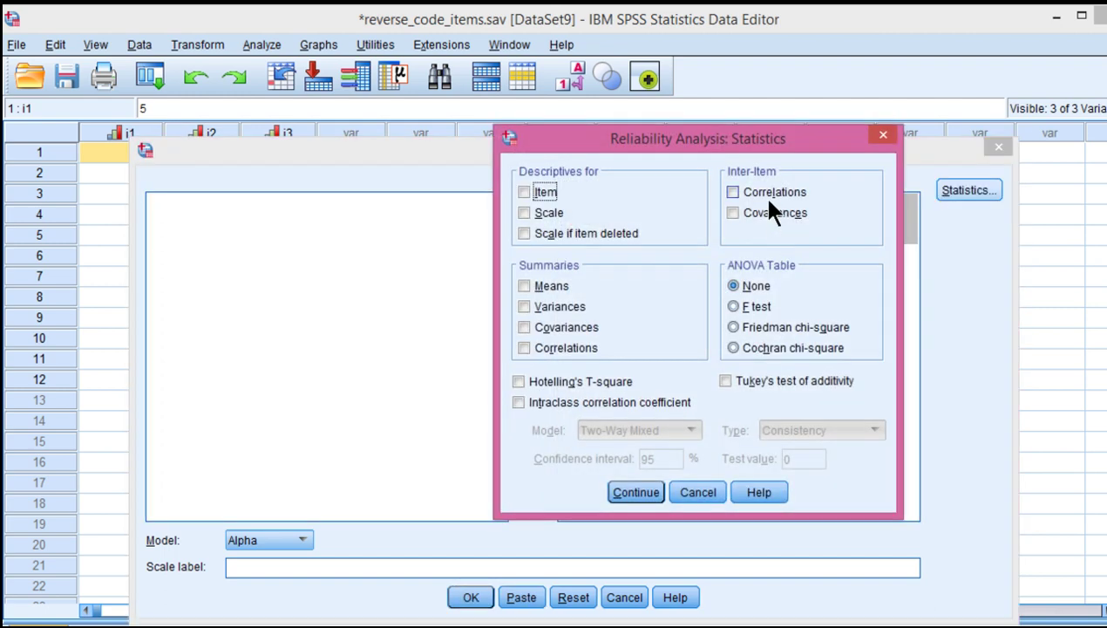
{"action": "left_click", "coordinate": [760, 194]}
{"action": "key", "text": "Return"}
{"action": "left_click", "coordinate": [457, 600]}
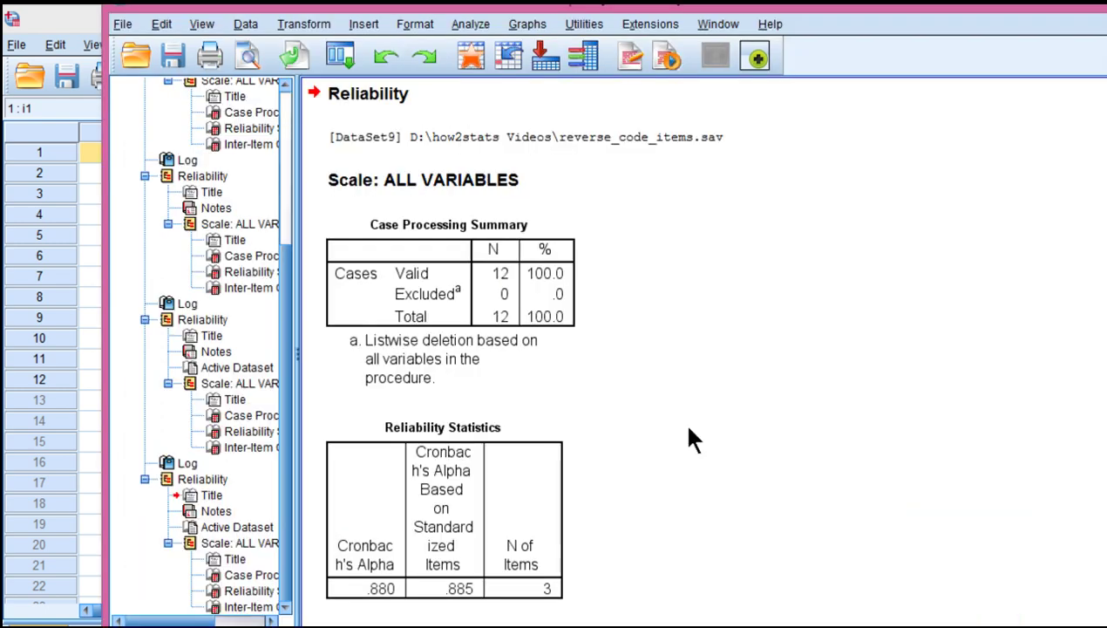
{"action": "scroll", "coordinate": [680, 419], "scroll_direction": "down", "scroll_amount": 5}
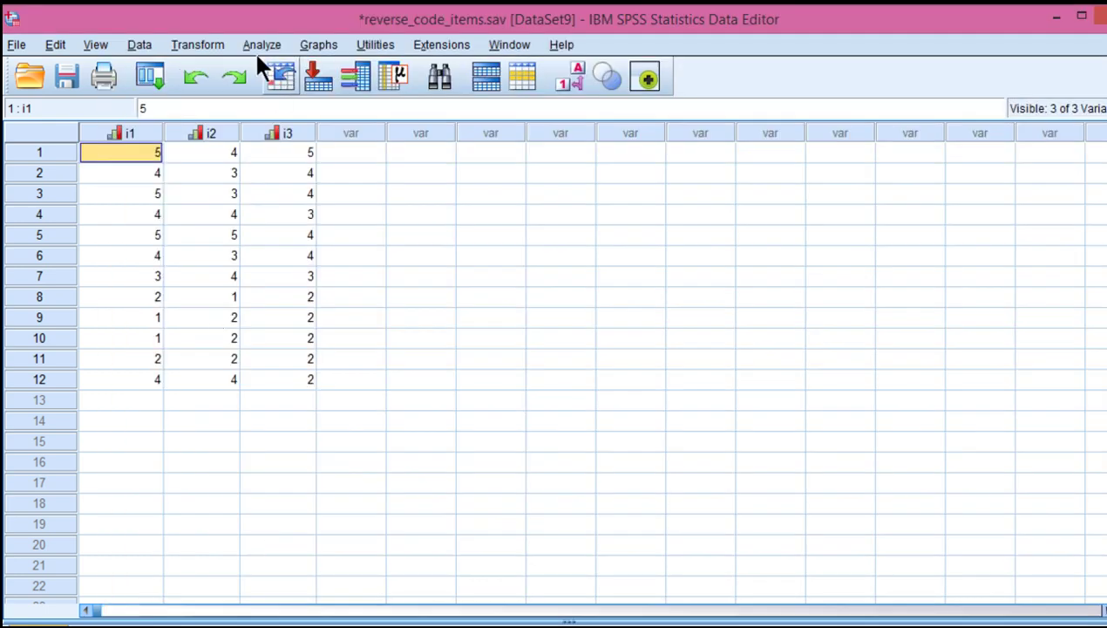
Paste the Compute i3 = 6-i3 command into a syntax window and delete the DATASET ACTIVATE line.
{"action": "left_click", "coordinate": [195, 45]}
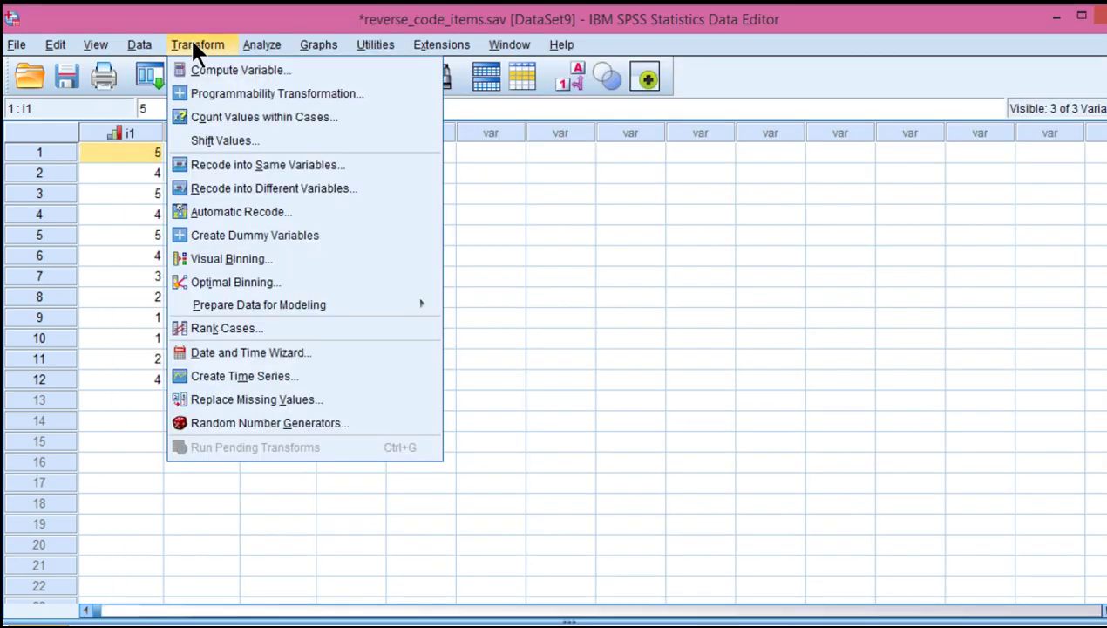
{"action": "left_click", "coordinate": [207, 61]}
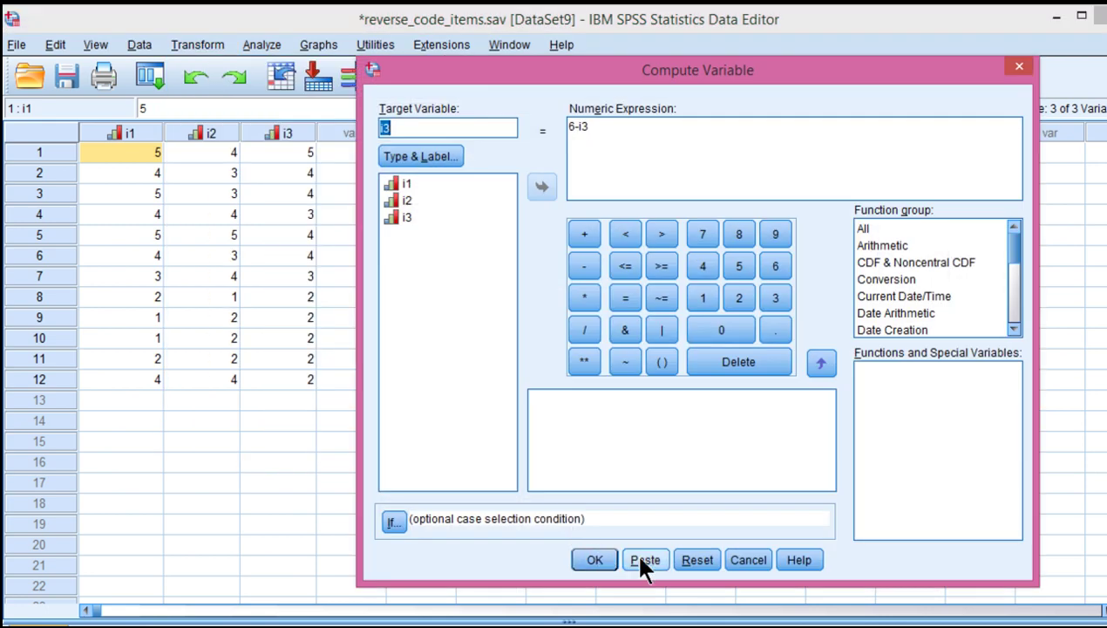
{"action": "left_click", "coordinate": [642, 562]}
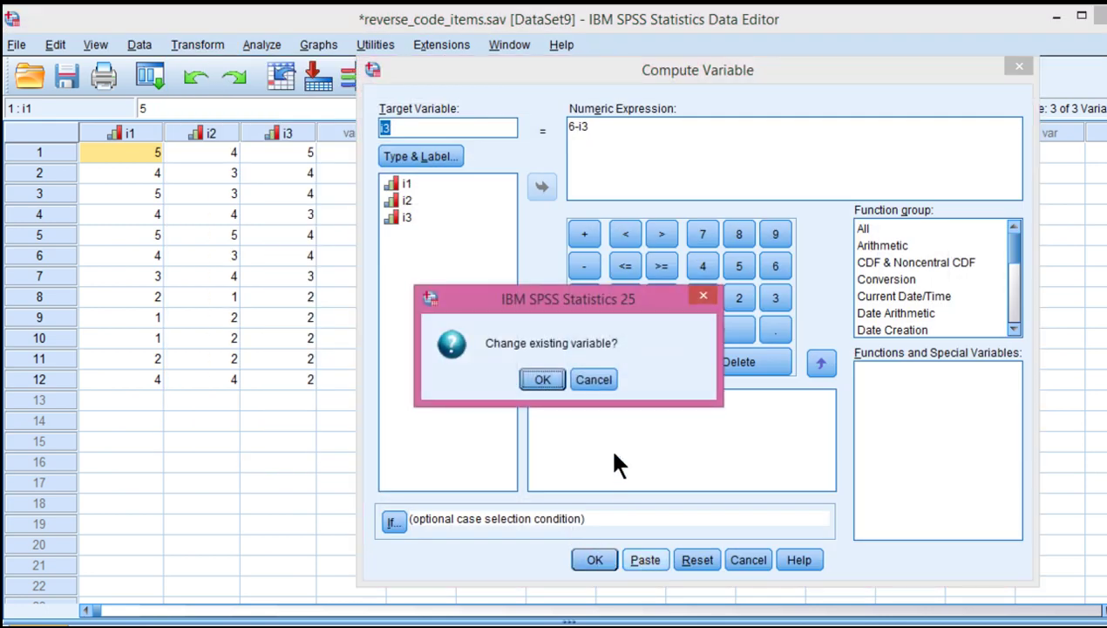
{"action": "left_click", "coordinate": [543, 375]}
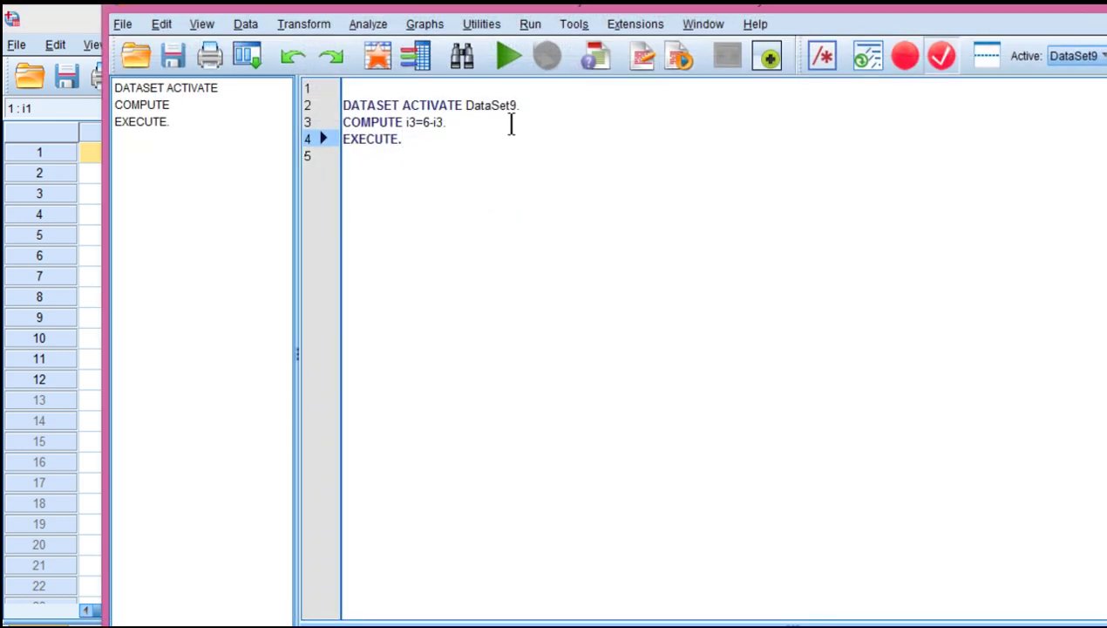
{"action": "left_click_drag", "start_coordinate": [520, 105], "coordinate": [342, 105]}
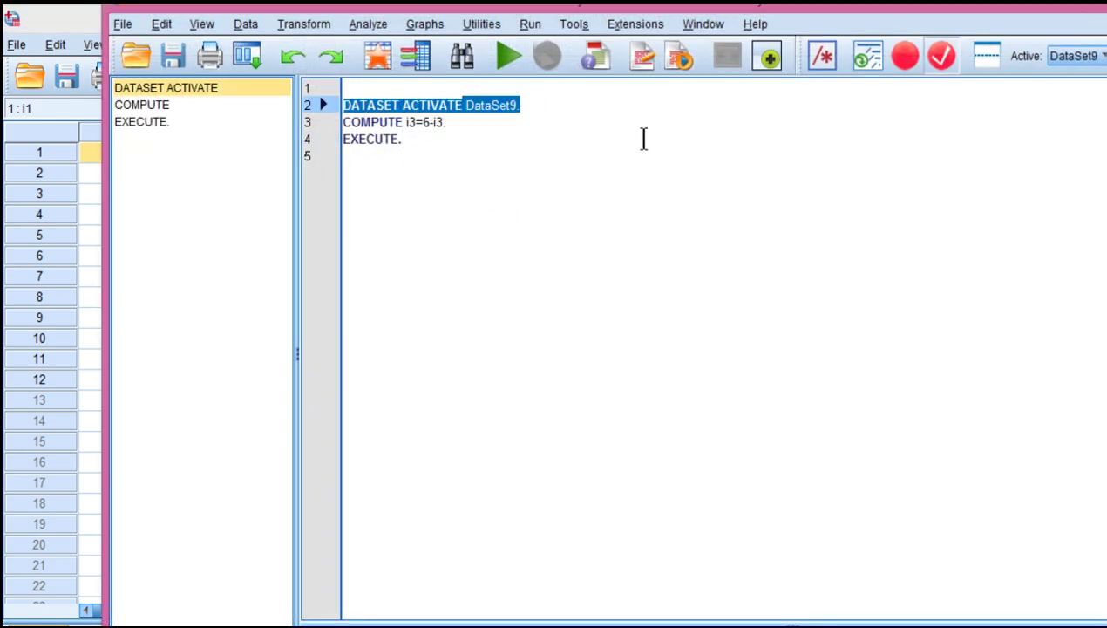
{"action": "key", "text": "Delete"}
Duplicate the COMPUTE i3=6-i3 line in the syntax.
{"action": "left_click", "coordinate": [470, 138]}
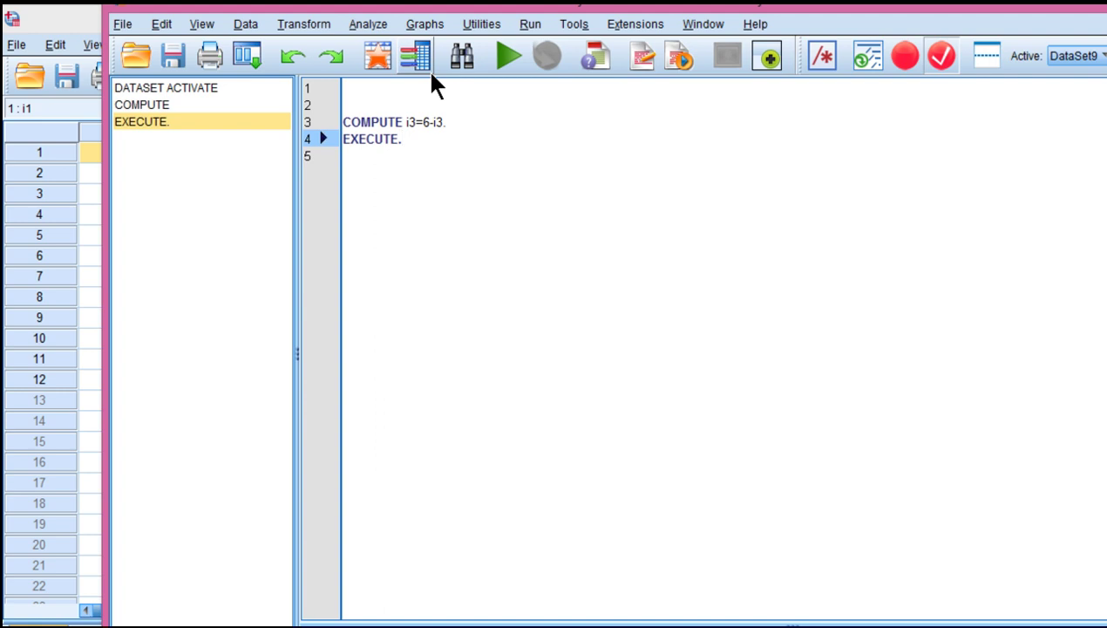
{"action": "key", "text": "Up"}
{"action": "key", "text": "Right"}
{"action": "key", "text": "Right"}
{"action": "key", "text": "Right"}
{"action": "key", "text": "Right"}
{"action": "key", "text": "Right"}
{"action": "key", "text": "Right"}
{"action": "key", "text": "Right"}
{"action": "key", "text": "shift+Left"}
{"action": "key", "text": "shift+Left"}
{"action": "key", "text": "shift+Left"}
{"action": "key", "text": "shift+Left"}
{"action": "key", "text": "shift+Left"}
{"action": "key", "text": "shift+Left"}
{"action": "key", "text": "shift+Left"}
{"action": "key", "text": "shift+Up"}
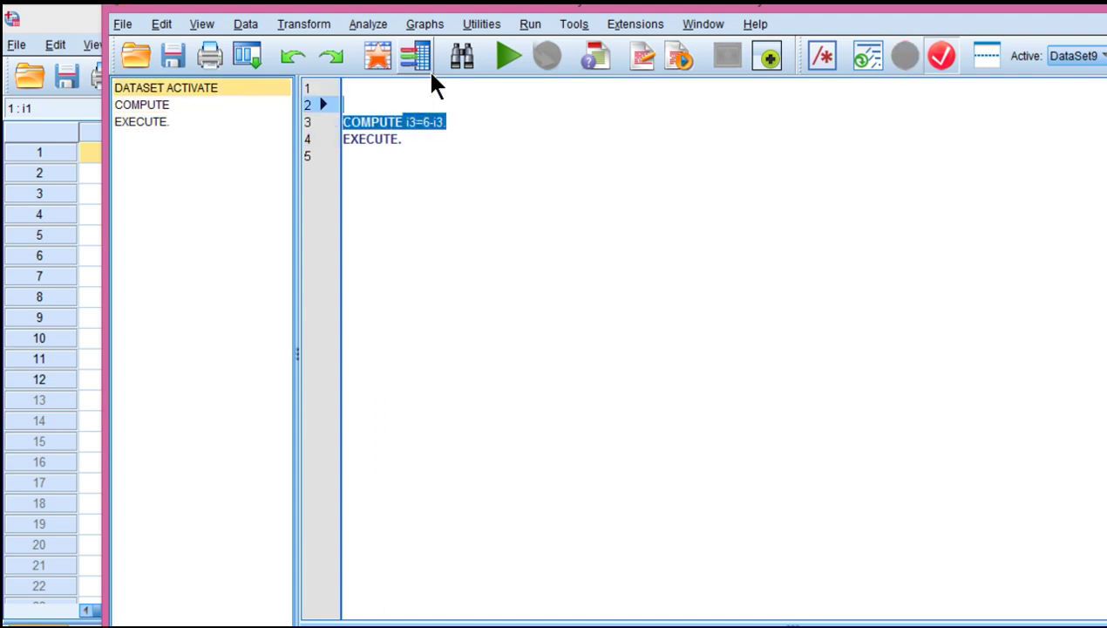
{"action": "key", "text": "ctrl+c"}
{"action": "key", "text": "Up"}
{"action": "key", "text": "Return"}
{"action": "key", "text": "ctrl+v"}
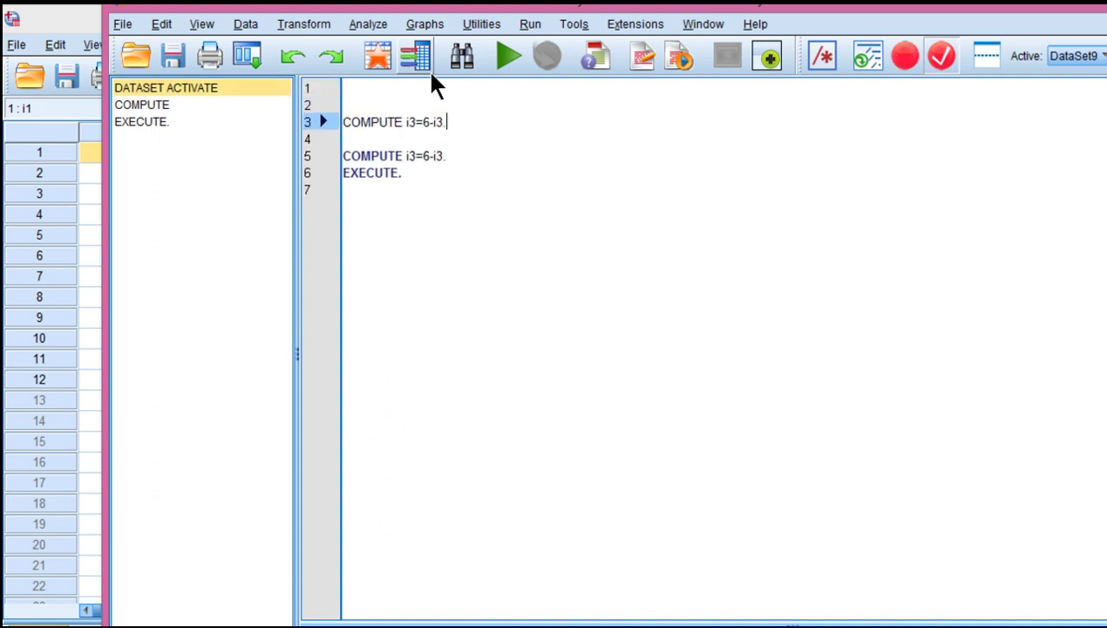
{"action": "key", "text": "Down"}
{"action": "key", "text": "Delete"}
Edit the copied line to COMPUTE i1=6-i1, keeping EXECUTE, then bring the data back.
{"action": "key", "text": "Up"}
{"action": "key", "text": "End"}
{"action": "key", "text": "Left"}
{"action": "key", "text": "Left"}
{"action": "key", "text": "Left"}
{"action": "key", "text": "Left"}
{"action": "key", "text": "shift+Right"}
{"action": "type", "text": "1"}
{"action": "key", "text": "Right"}
{"action": "key", "text": "Right"}
{"action": "key", "text": "Right"}
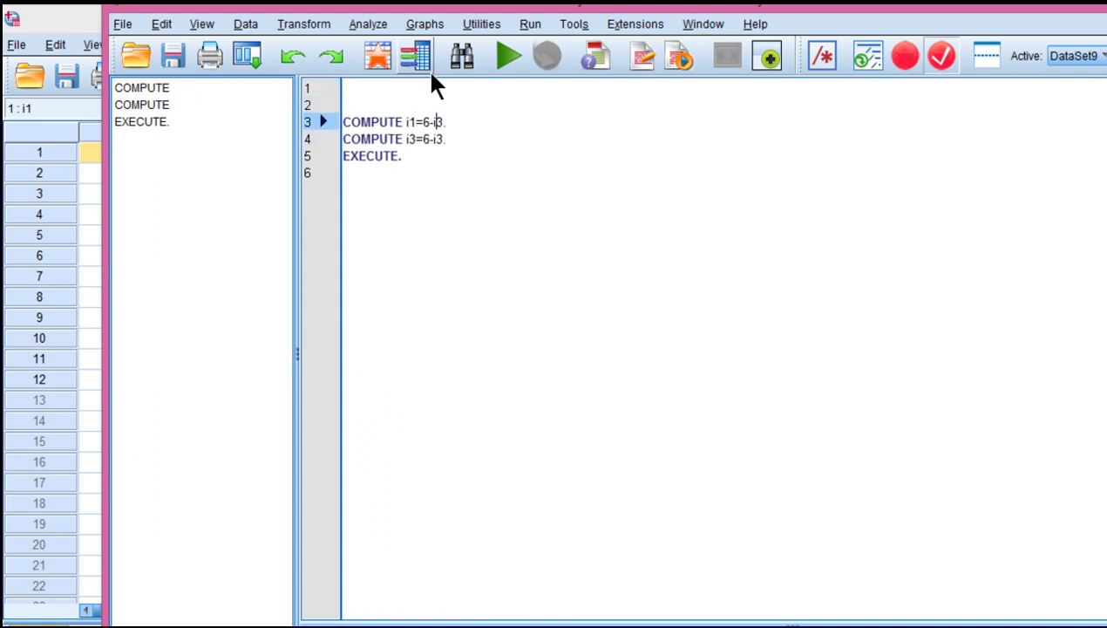
{"action": "key", "text": "shift+Right"}
{"action": "type", "text": "1"}
{"action": "key", "text": "Right"}
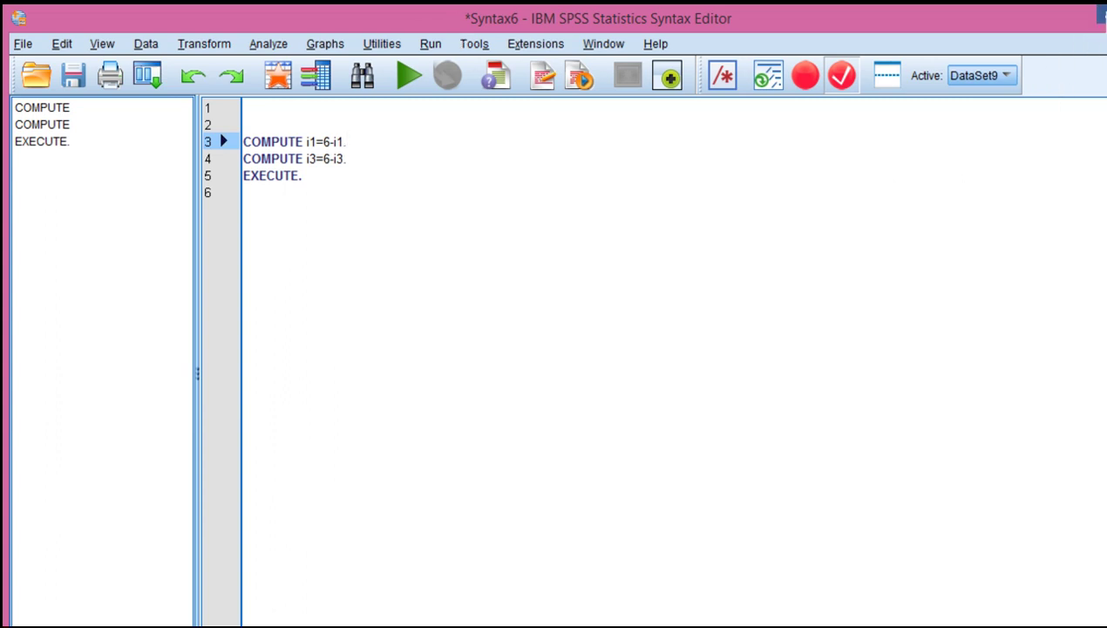
{"action": "left_click", "coordinate": [1100, 15]}
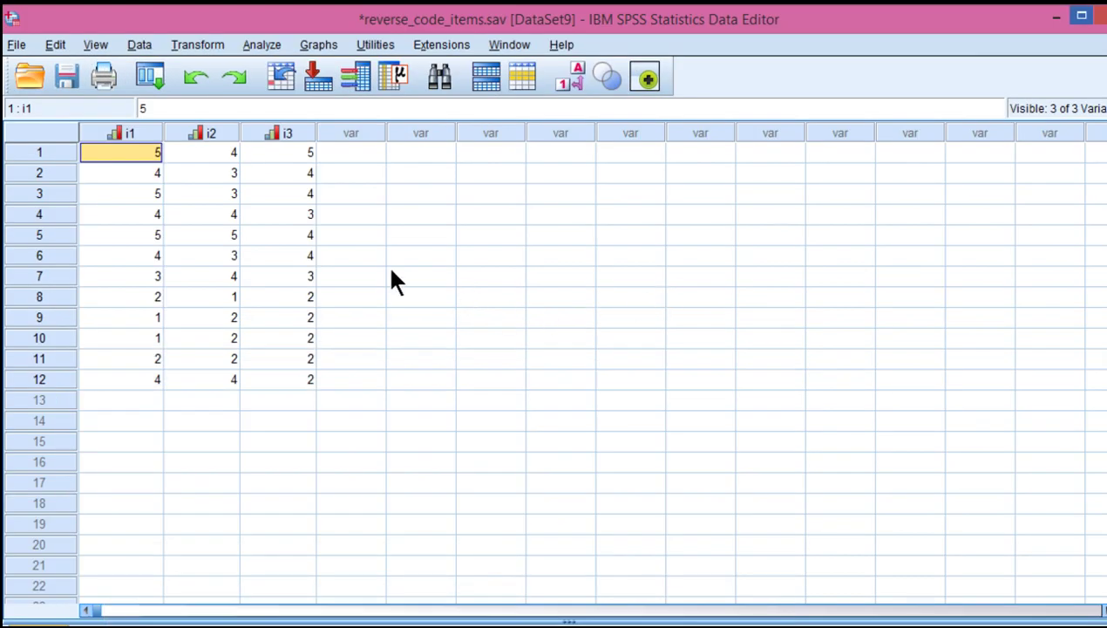